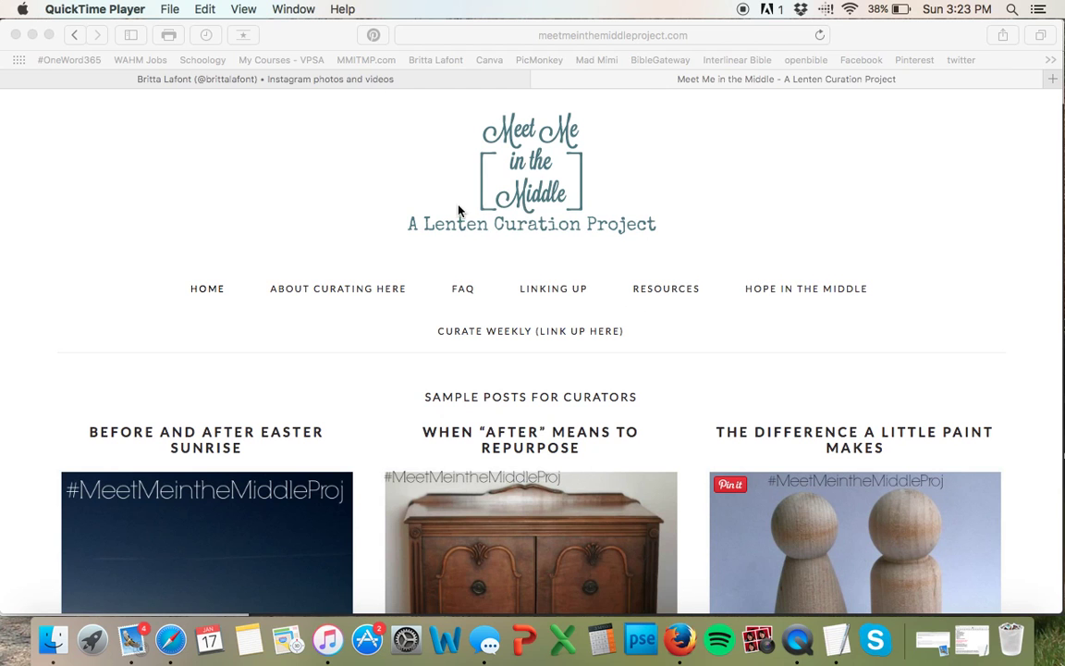
- Scroll through the Meet Me in the Middle site, then go to the HOPE IN THE MIDDLE page
scroll(563, 317, "down", 1)
scroll(505, 269, "down", 4)
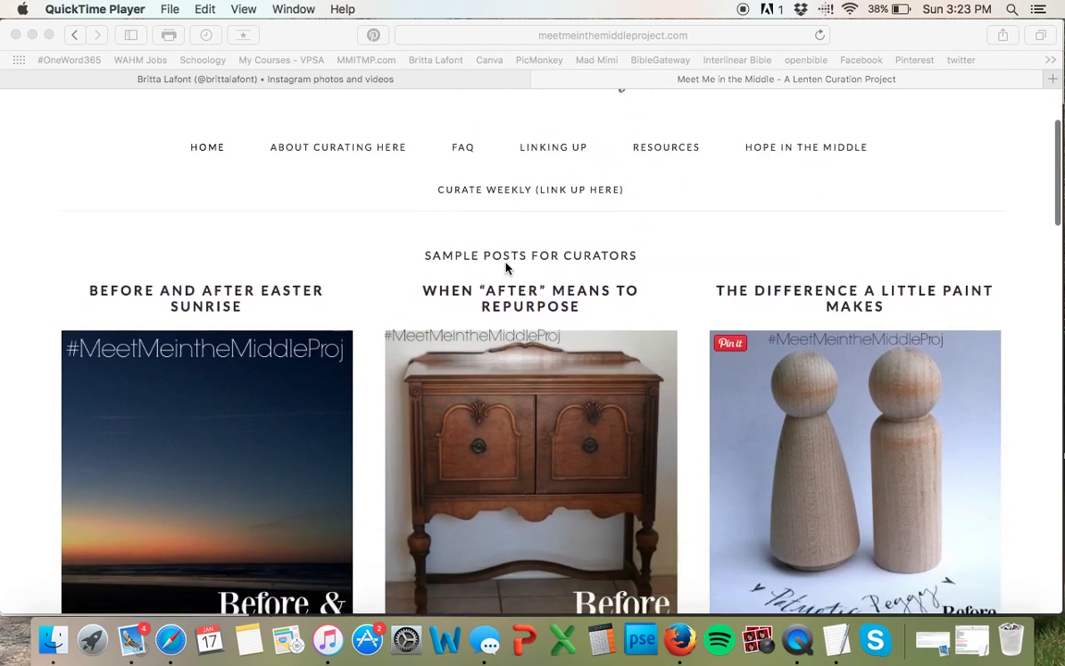
scroll(506, 269, "down", 1)
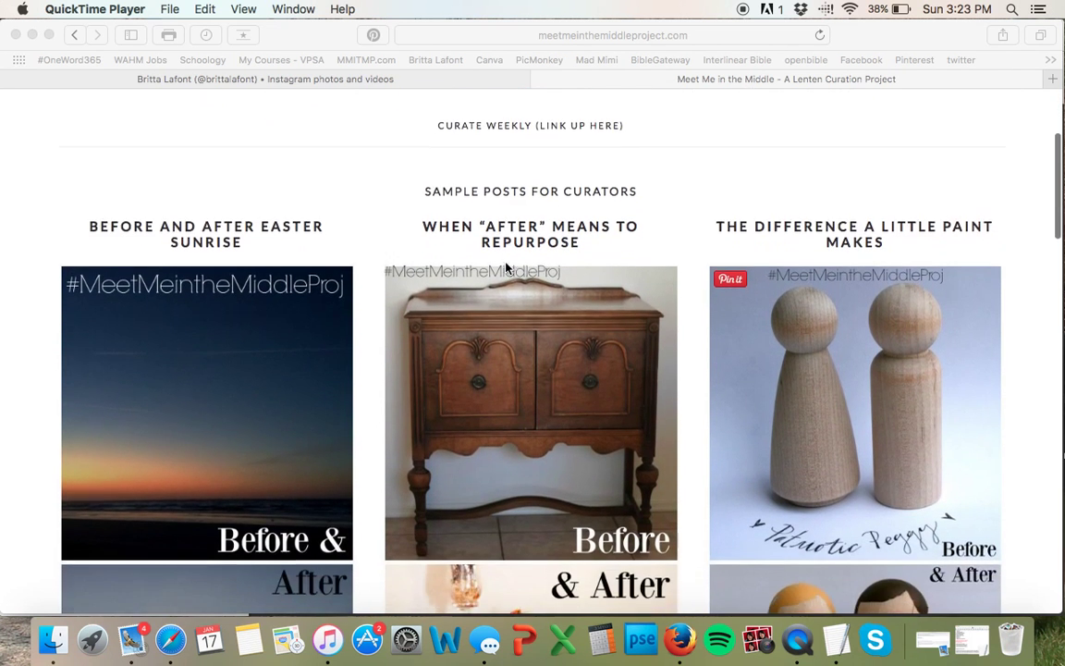
scroll(506, 268, "down", 1)
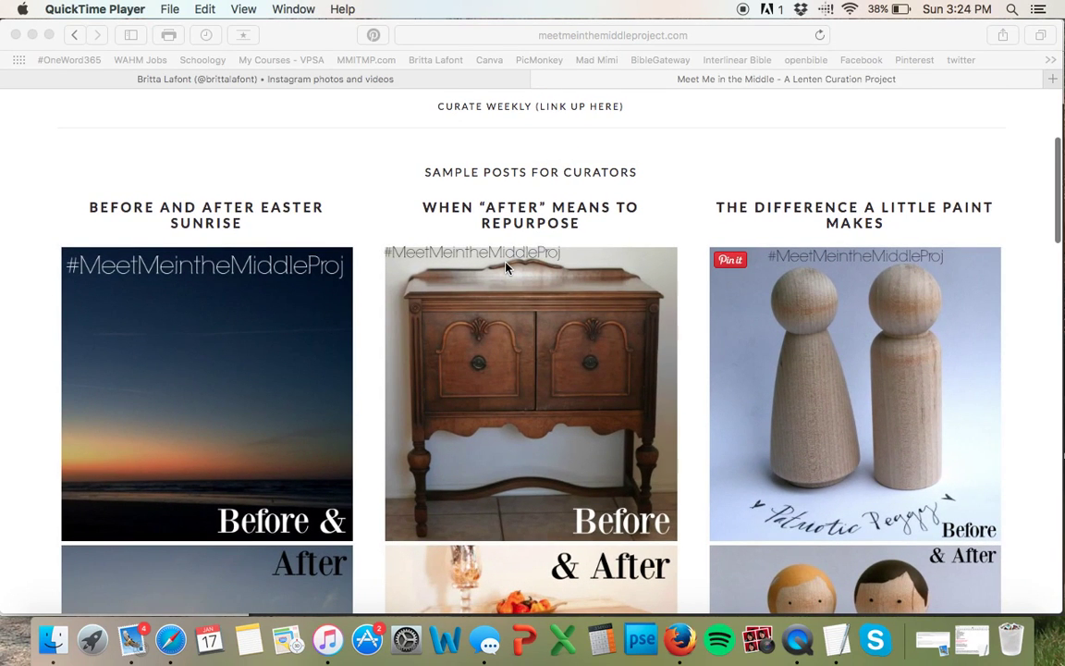
scroll(505, 268, "down", 5)
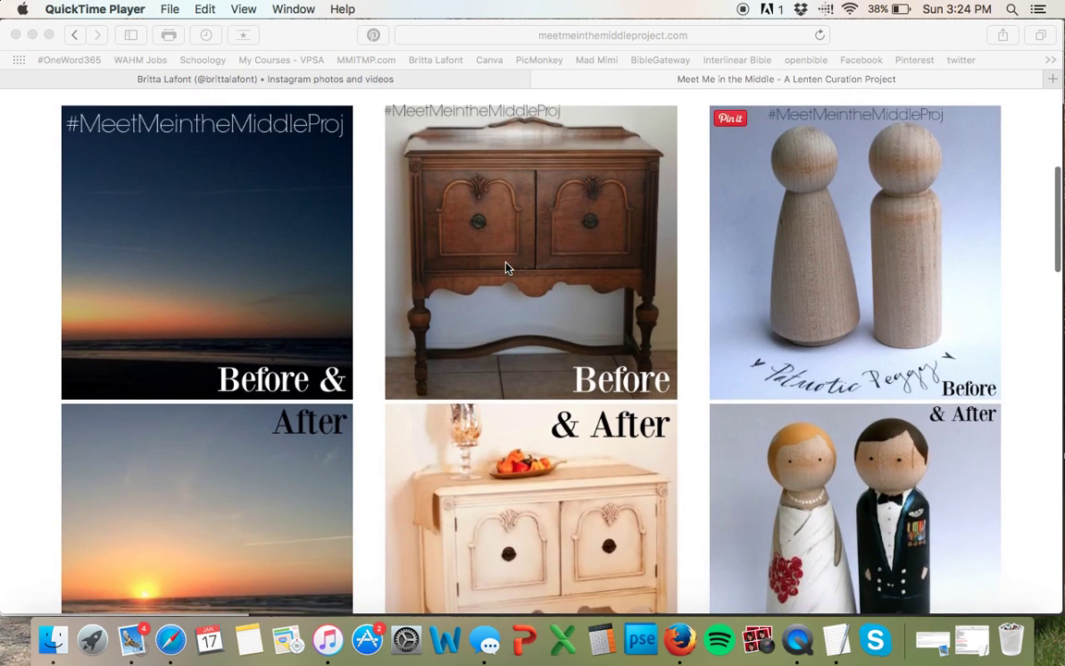
scroll(506, 268, "down", 15)
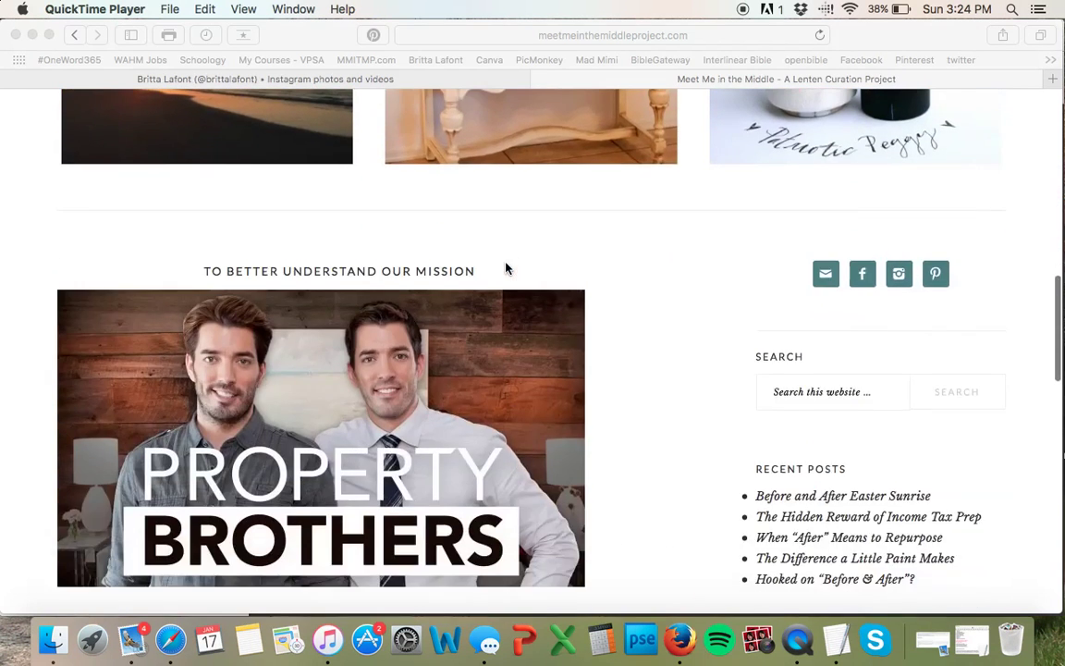
scroll(506, 268, "up", 13)
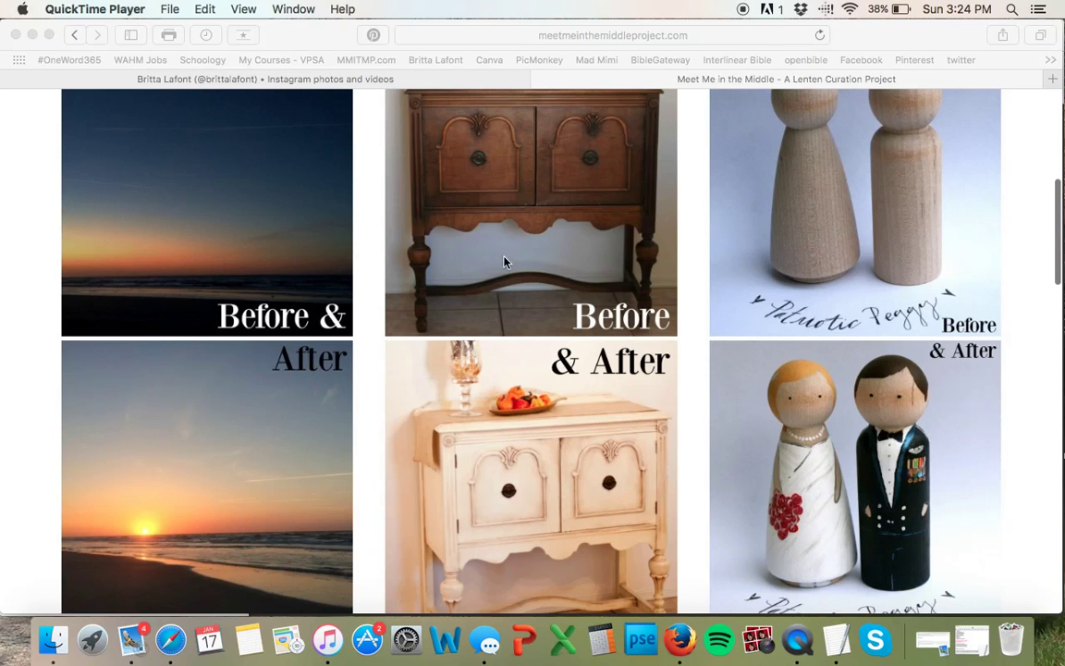
scroll(416, 199, "up", 6)
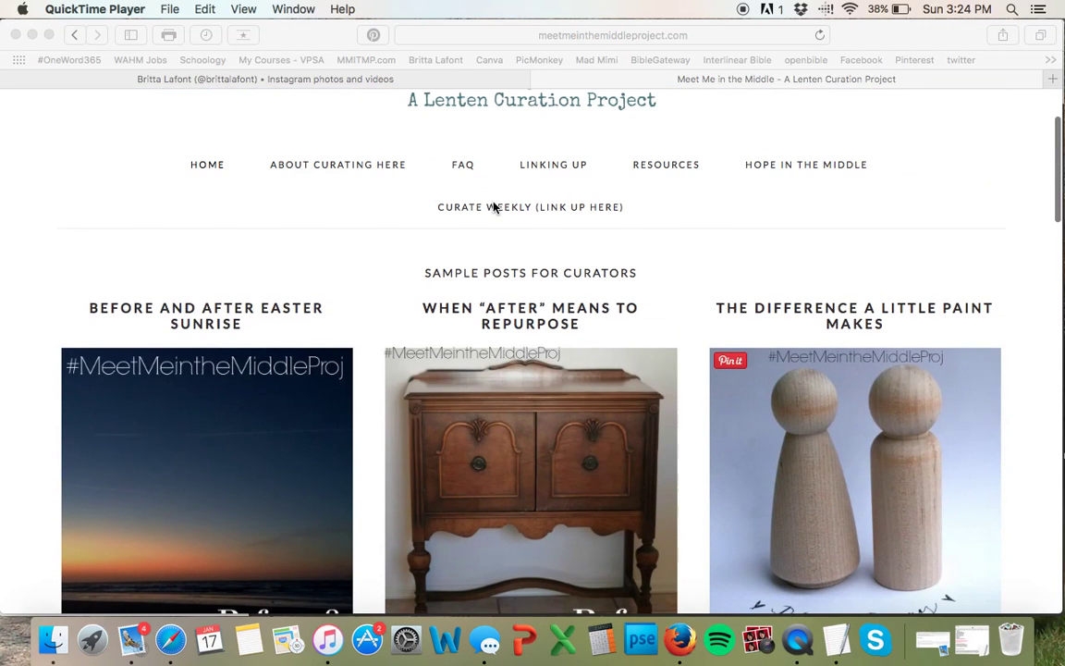
left_click(779, 169)
left_click(779, 169)
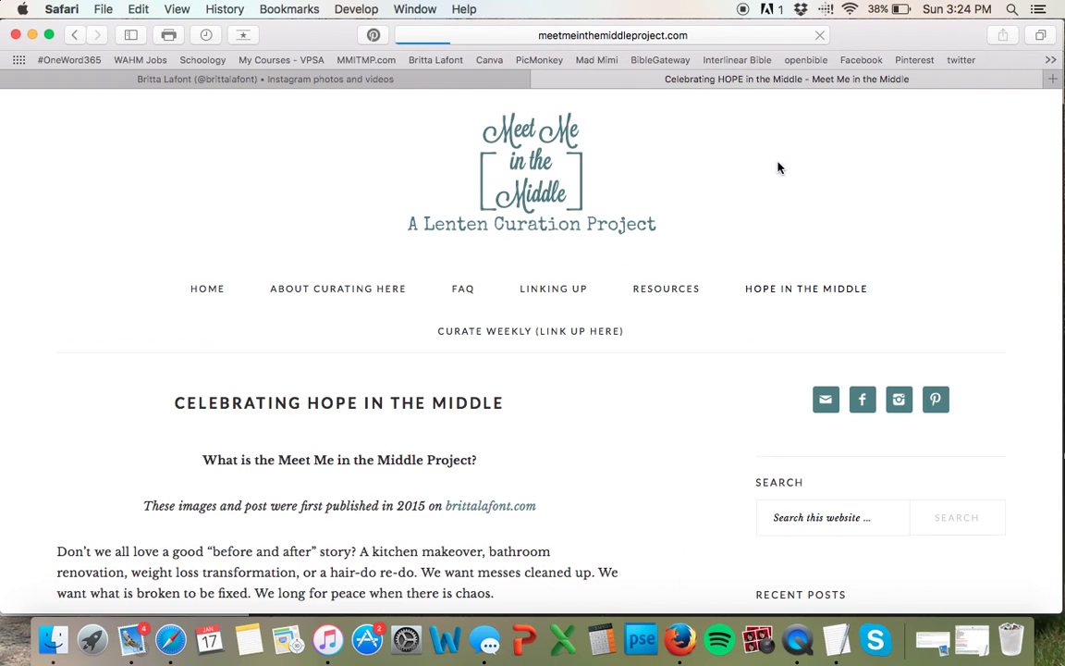
- Browse the Celebrating HOPE in the Middle post and sidebar, then bring up the Instagram profile
scroll(584, 198, "down", 8)
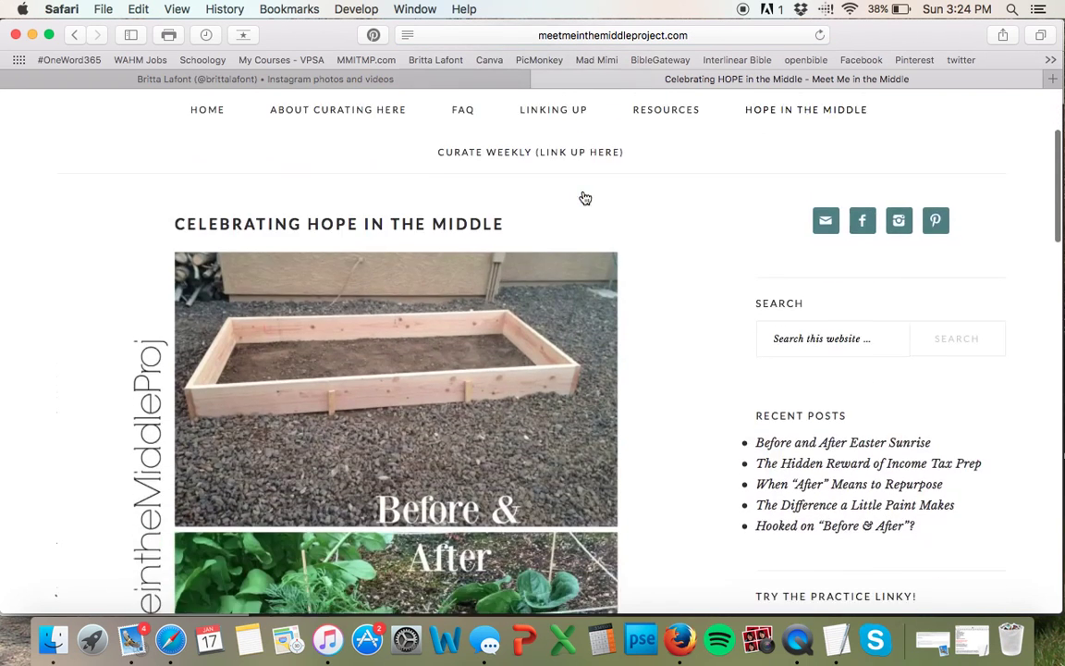
scroll(584, 197, "down", 3)
scroll(583, 197, "up", 4)
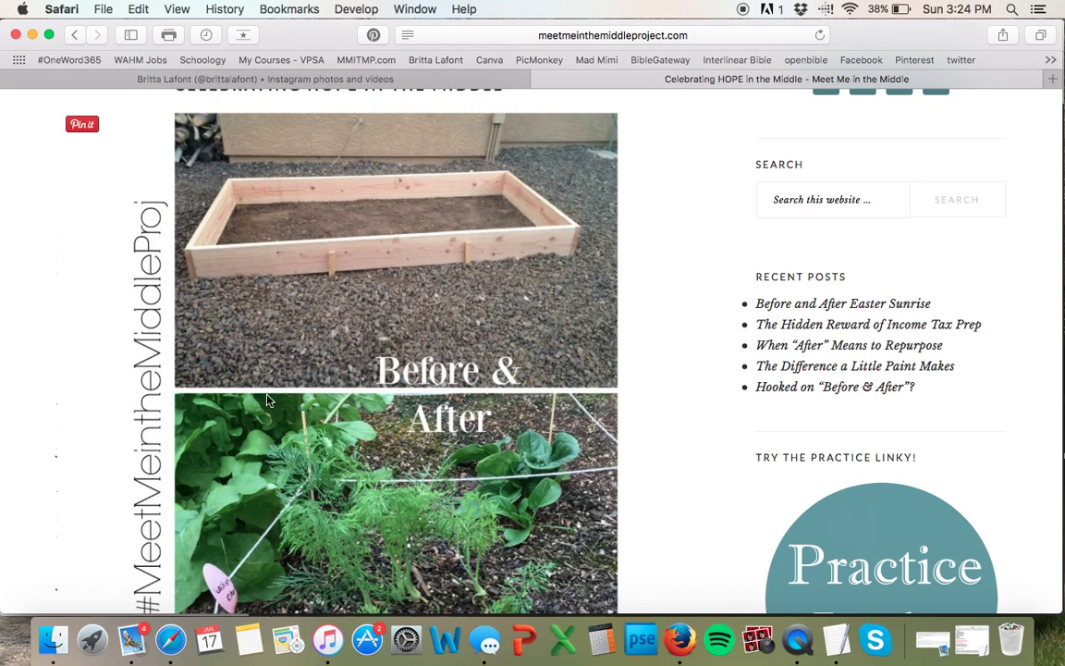
scroll(340, 384, "down", 4)
scroll(340, 383, "up", 6)
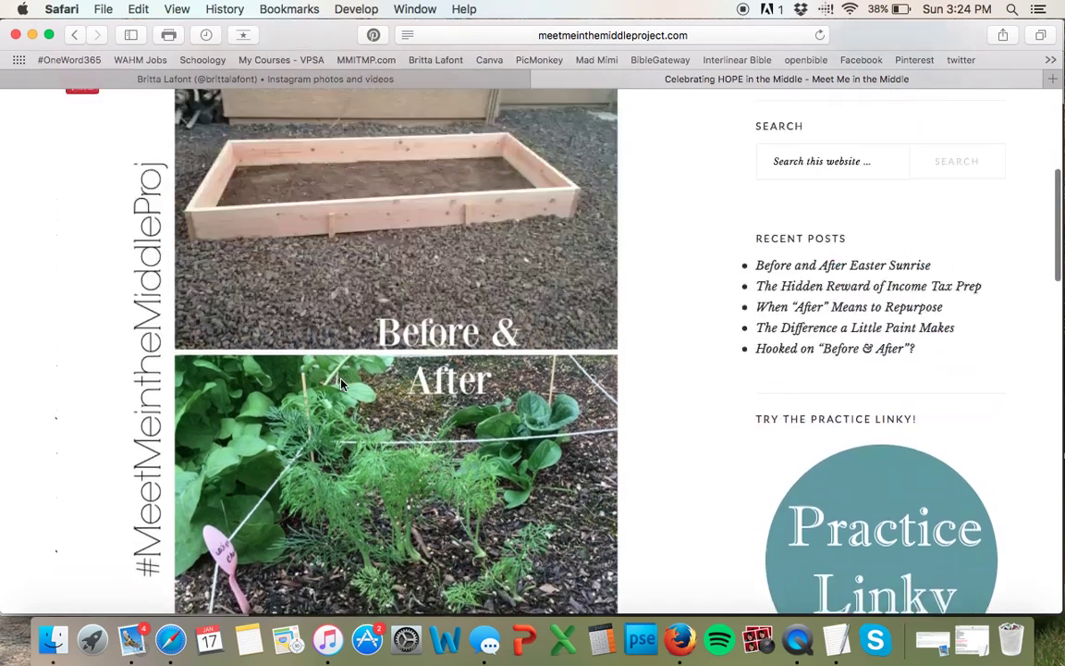
scroll(340, 384, "down", 4)
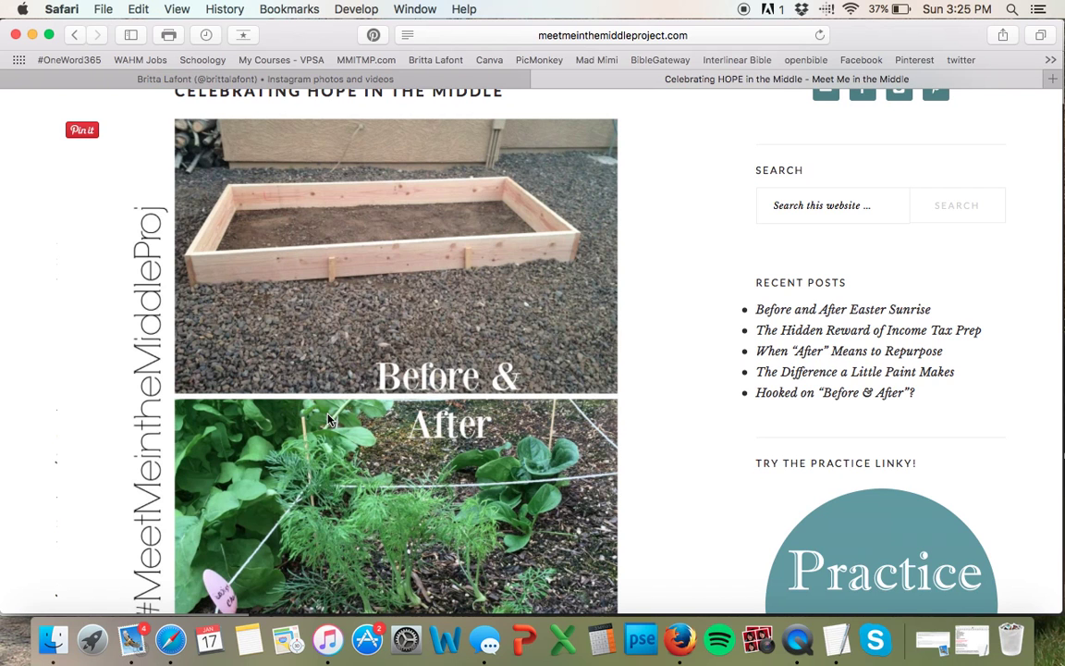
left_click(316, 81)
- Scroll to the profile's photo grid and enlarge the garden Before & After post with its Lent caption
scroll(248, 416, "down", 3)
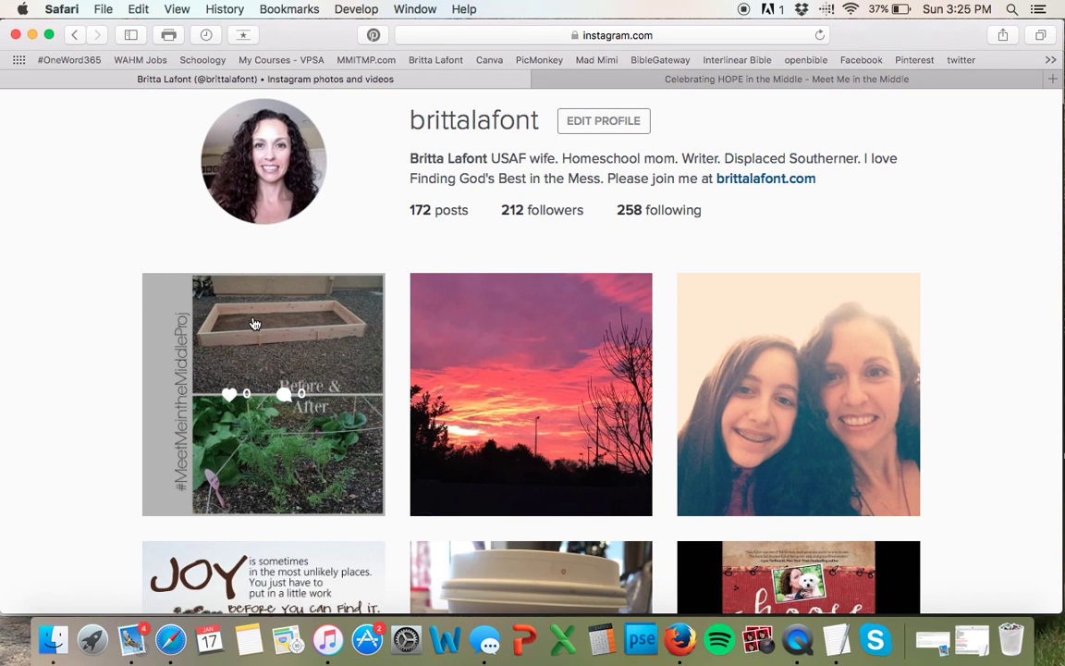
left_click(227, 283)
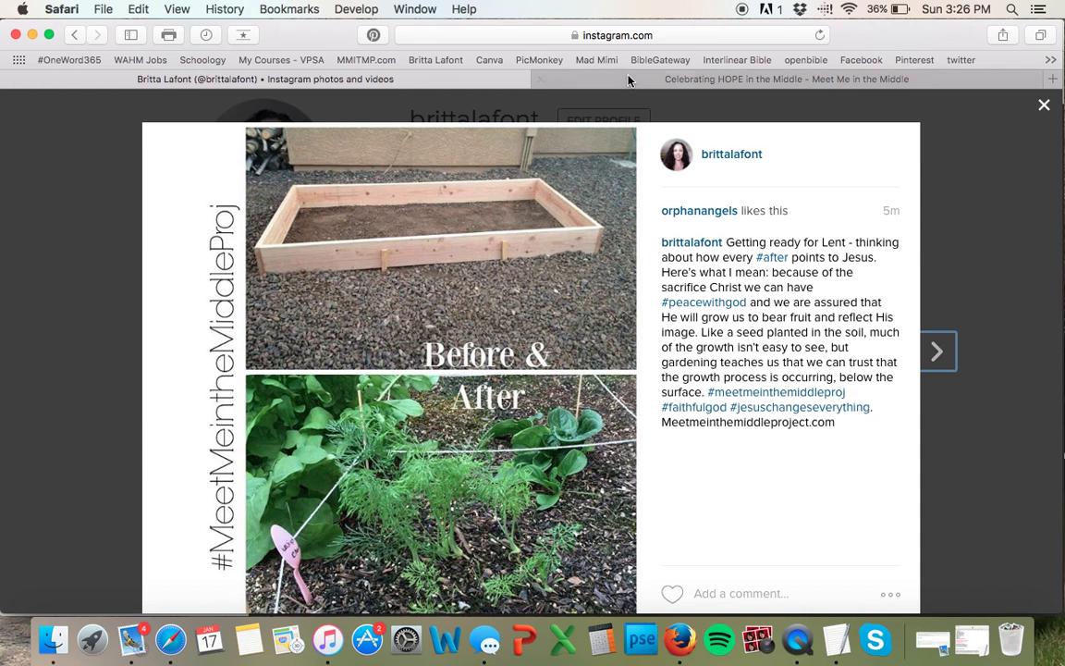
- Copy the garden post's Instagram URL from the address bar and return to Celebrating HOPE in the Middle
left_click(665, 37)
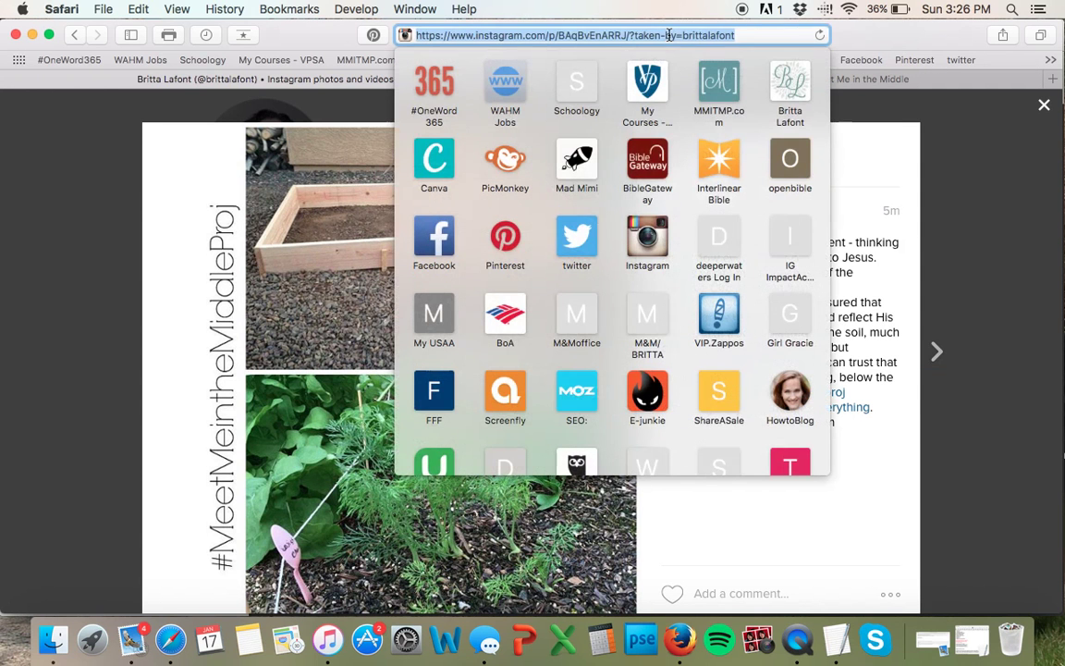
key("Escape")
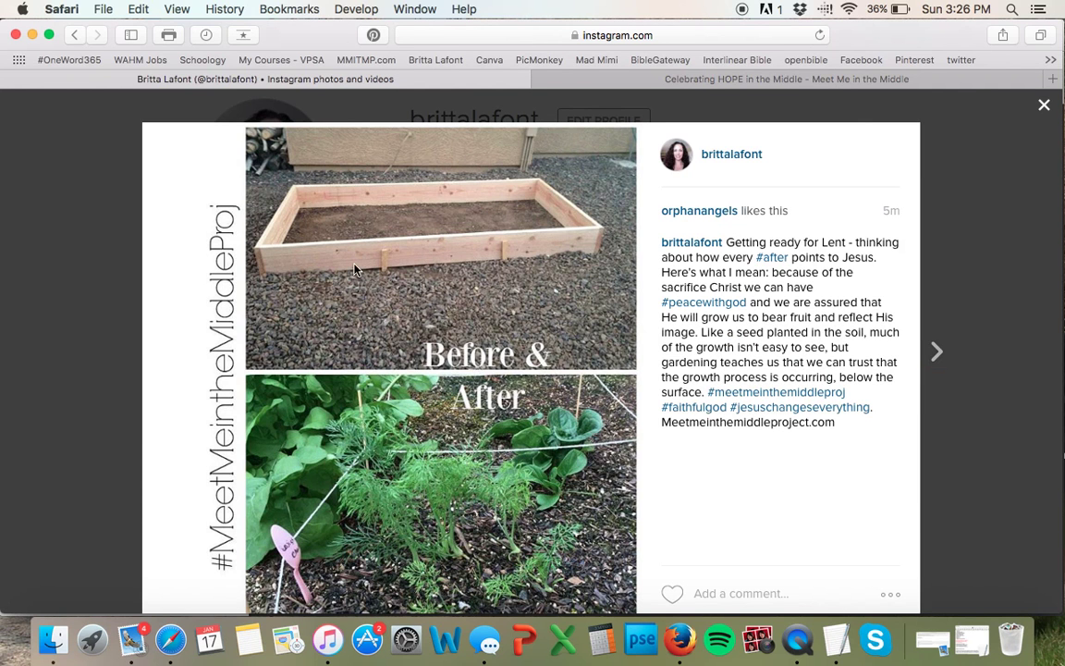
left_click(464, 37)
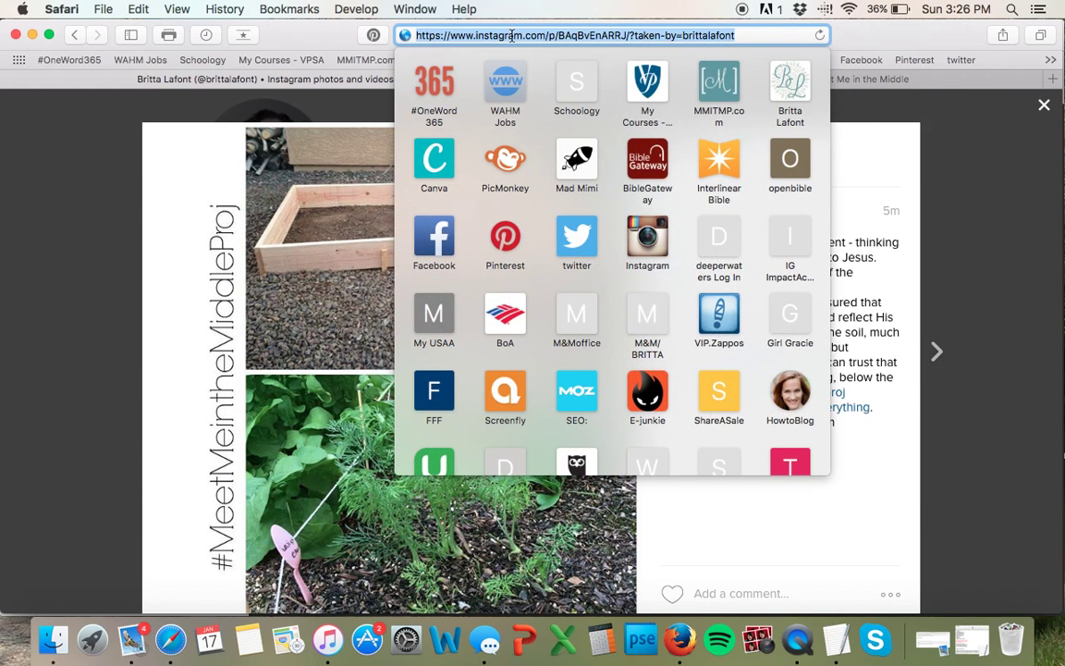
right_click(512, 35)
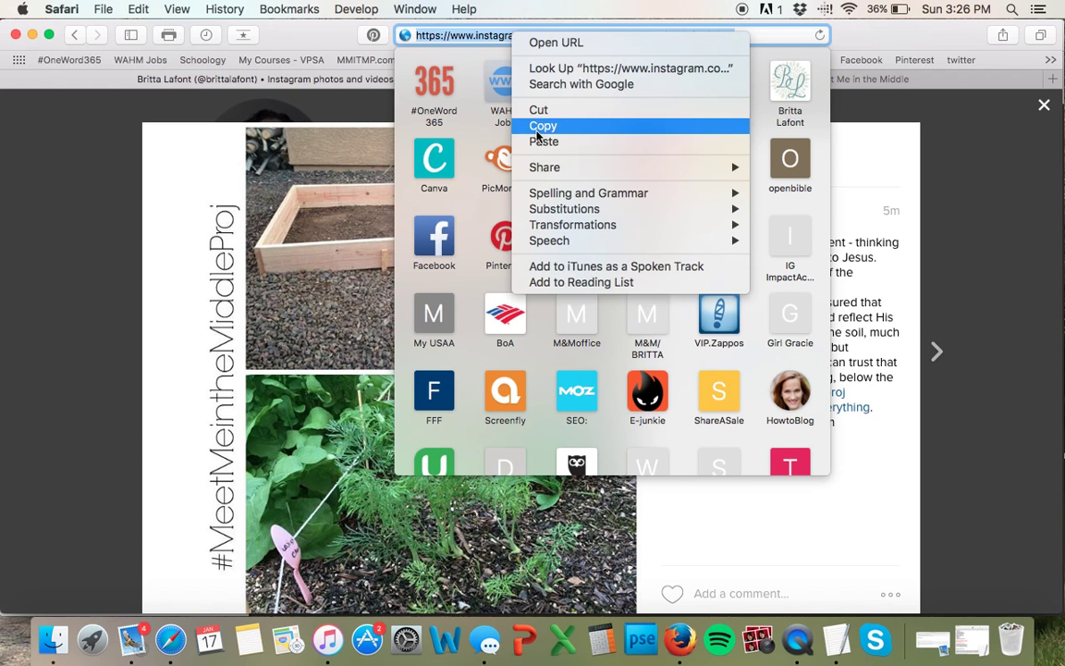
left_click(539, 128)
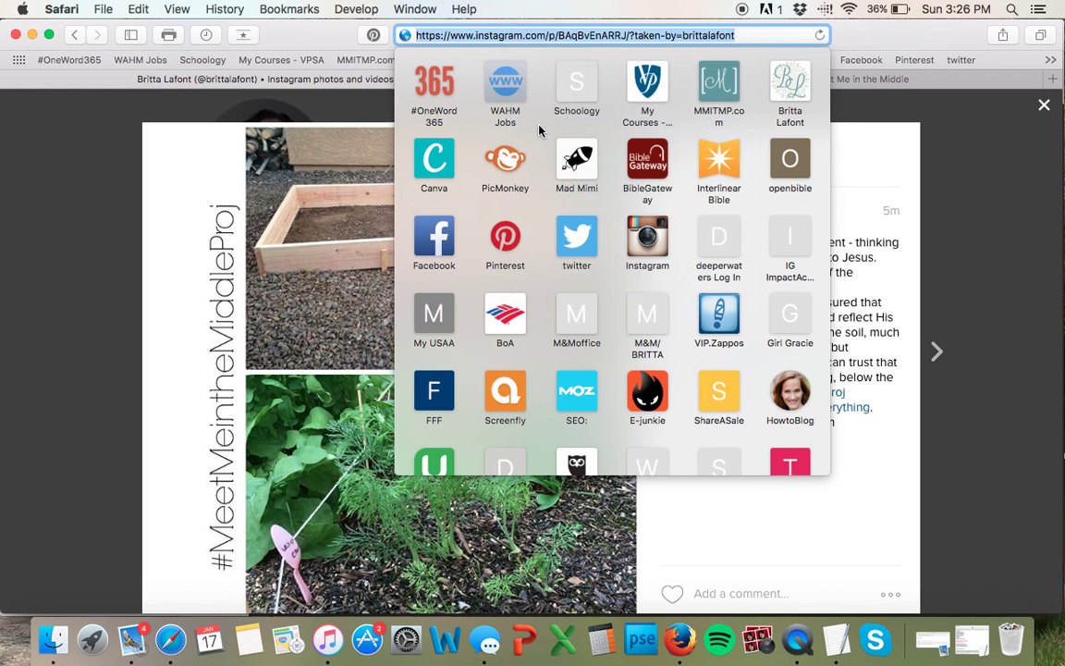
left_click(930, 80)
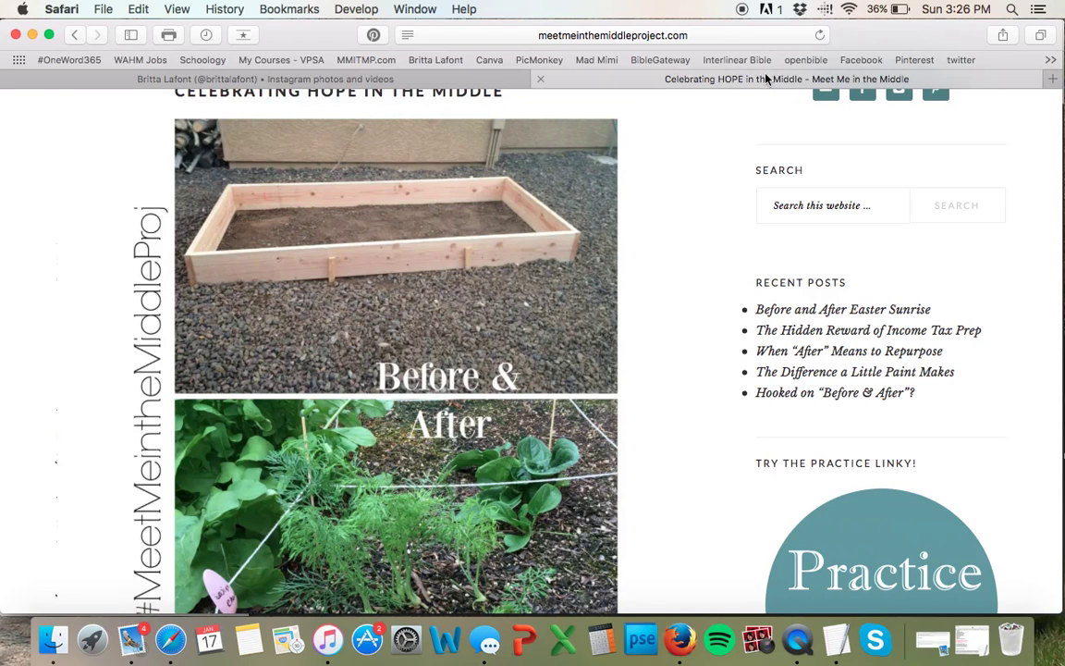
- Go to the Practice Linky page and bring up the InLinkz add-link form
scroll(809, 298, "down", 4)
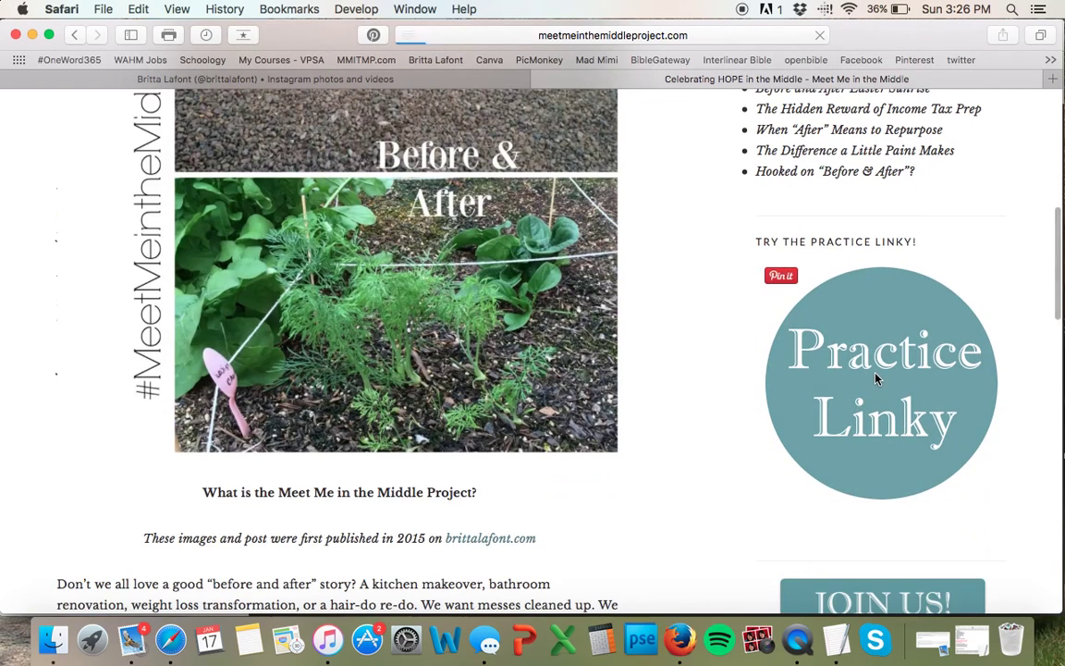
left_click(877, 379)
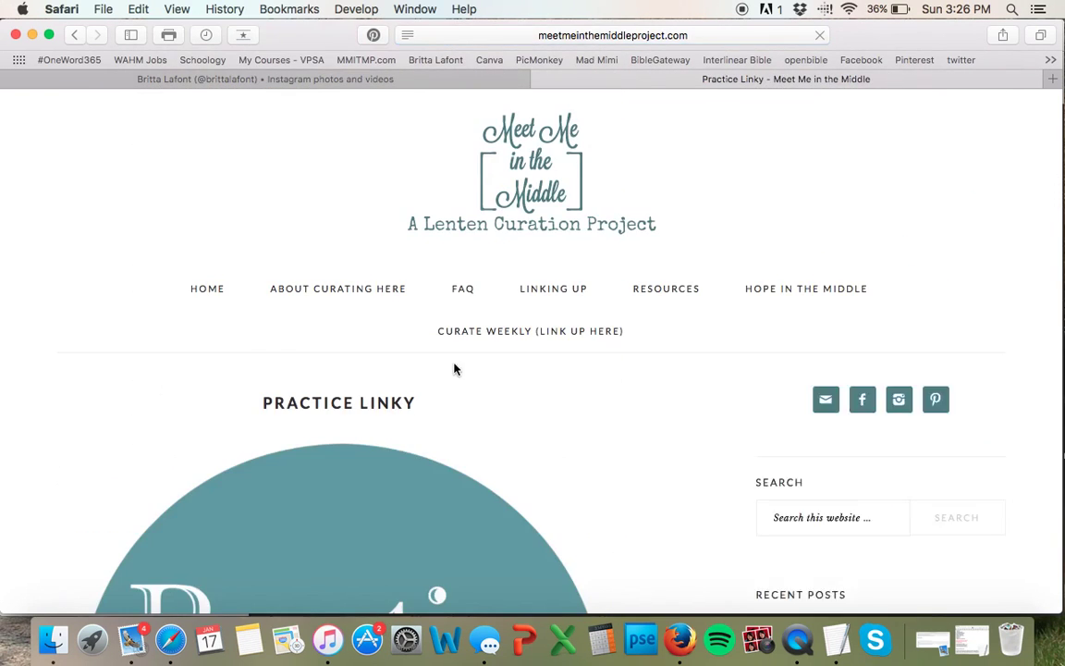
scroll(454, 369, "down", 8)
scroll(454, 369, "down", 15)
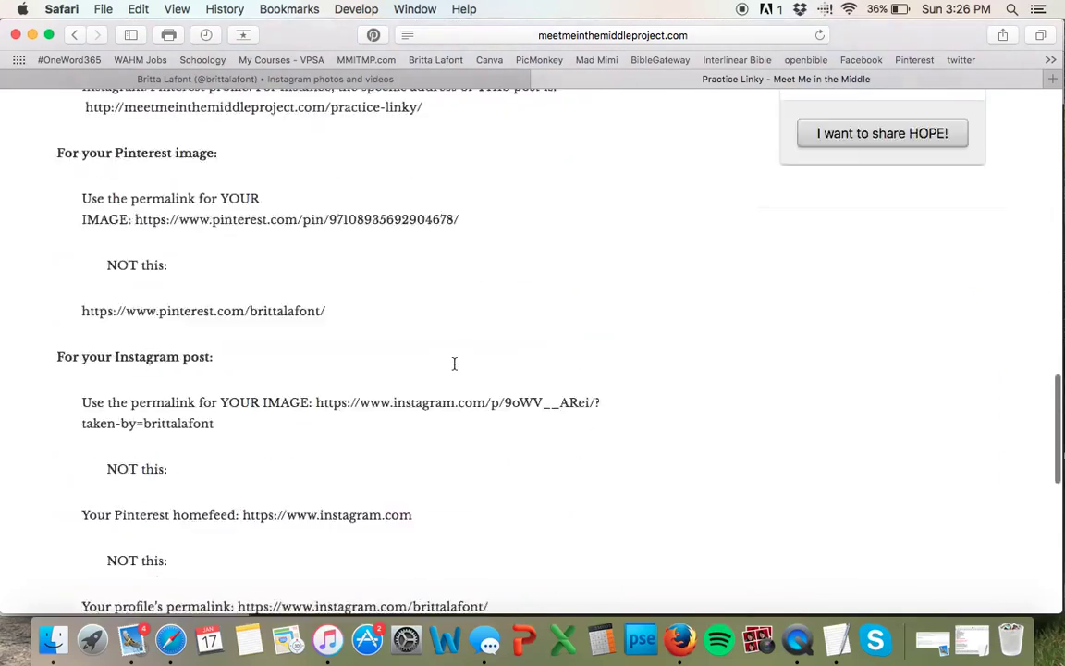
scroll(454, 369, "down", 2)
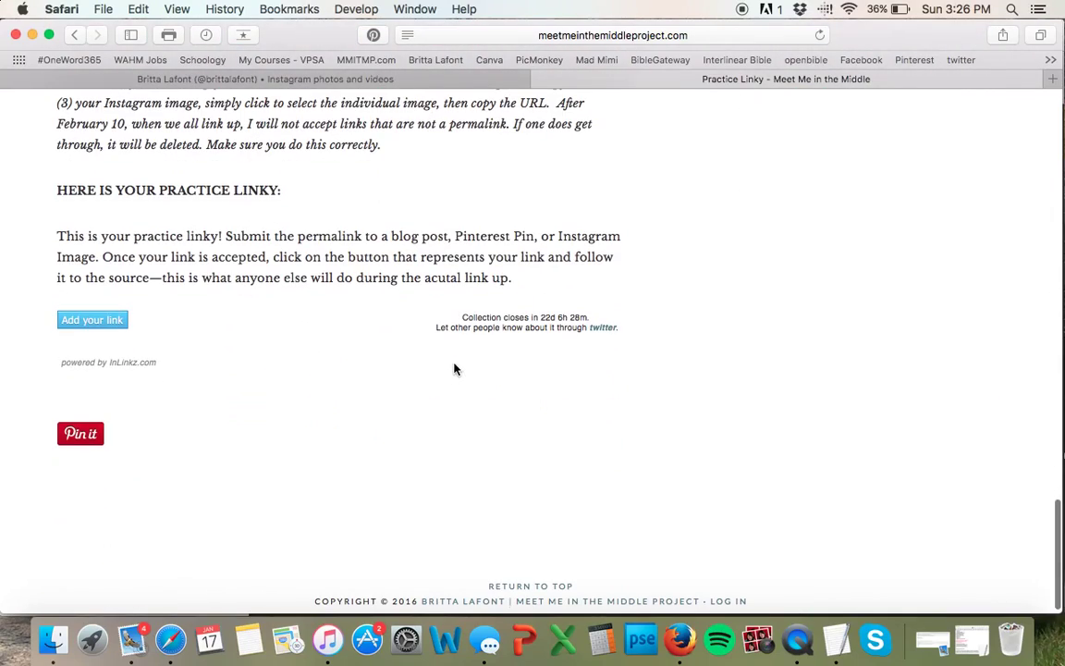
scroll(129, 202, "down", 1)
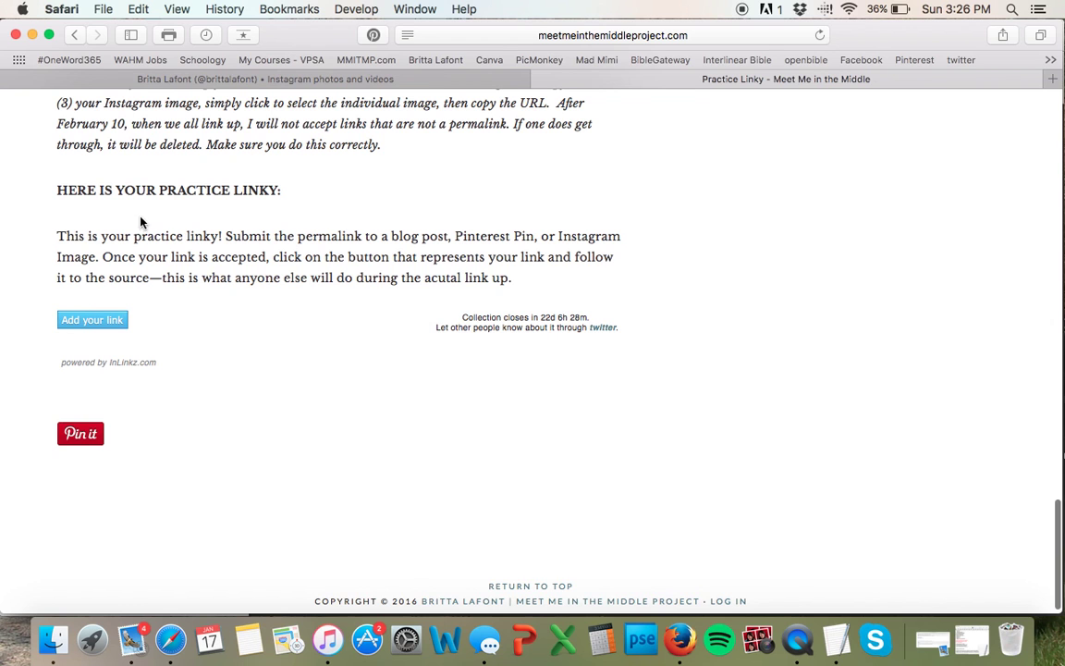
left_click(82, 321)
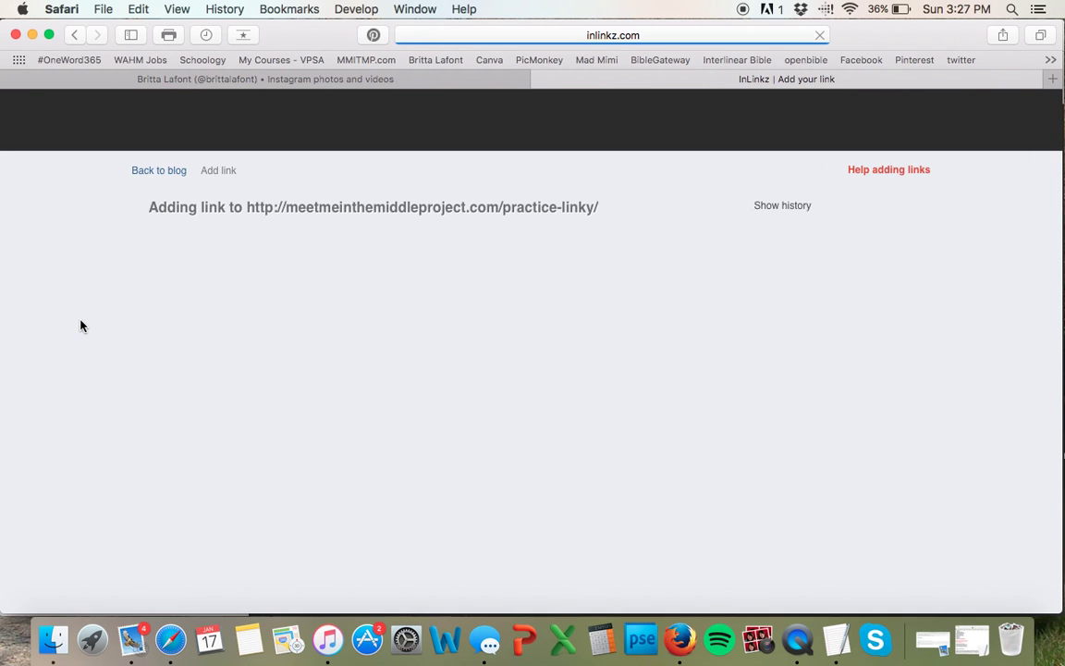
- Paste the Instagram permalink as the Link and set the Link title to 'Jesus Grows Us Up'
left_click(202, 296)
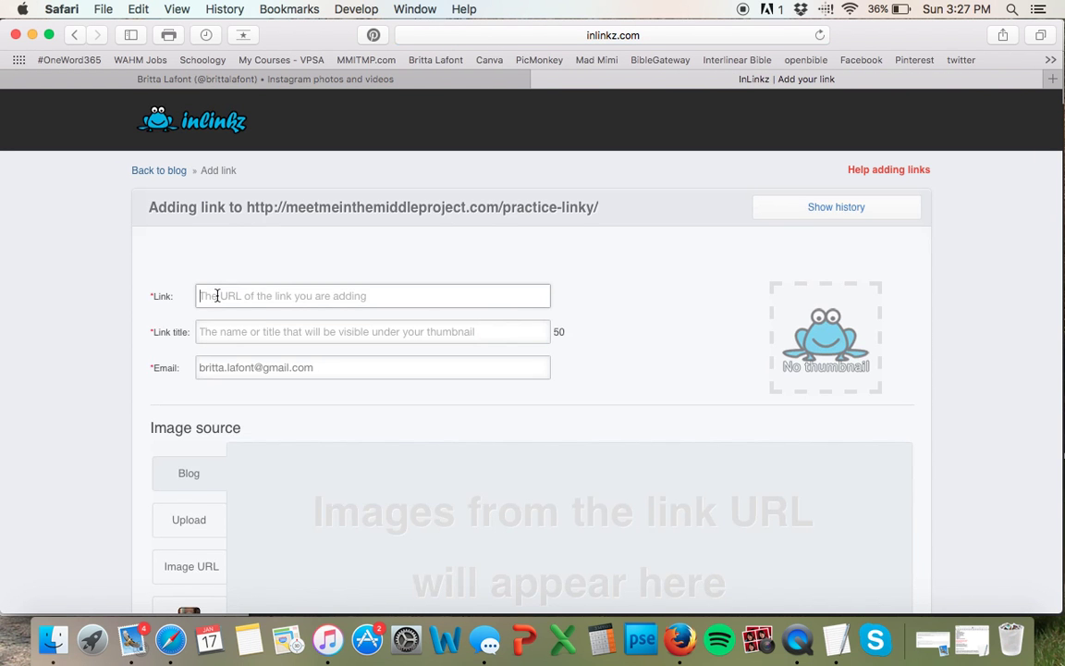
right_click(216, 297)
left_click(248, 334)
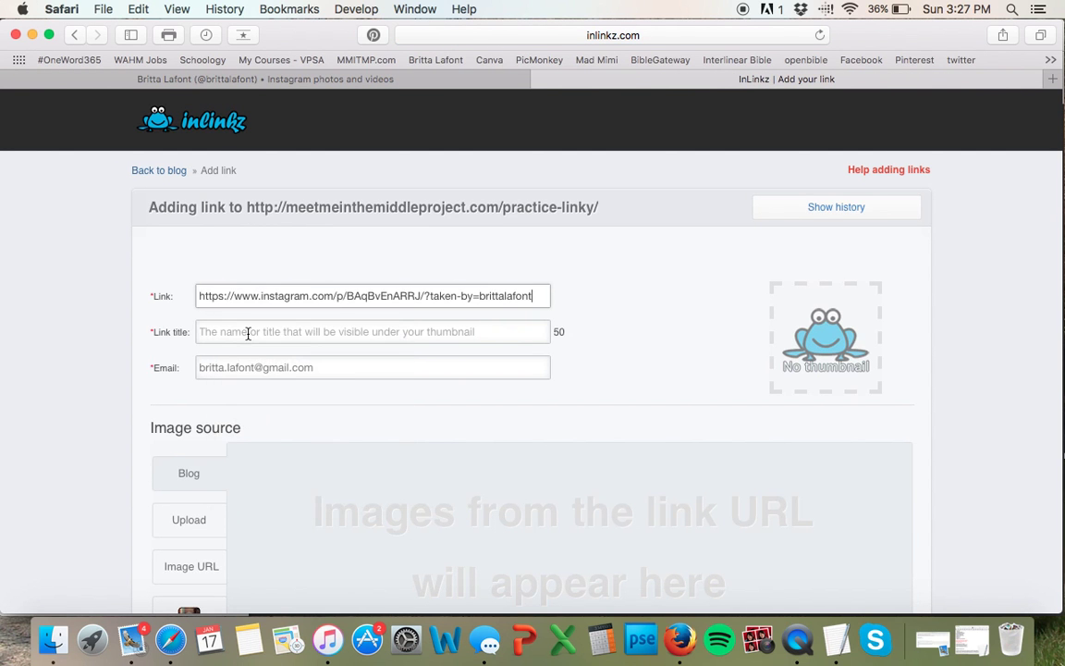
left_click(248, 332)
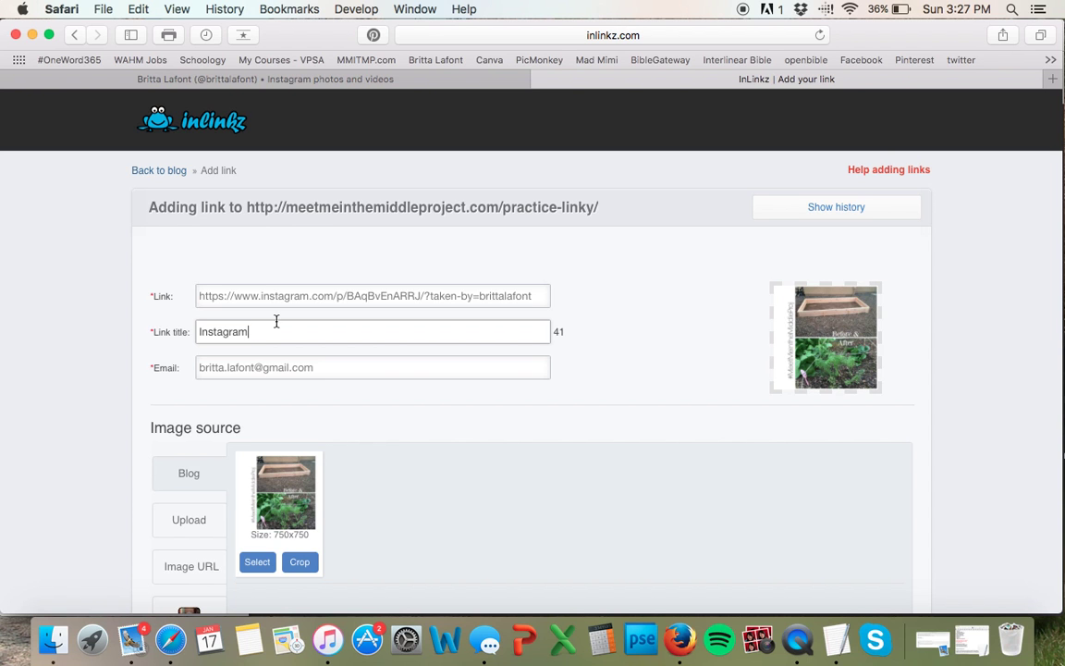
key("BackSpace")
key("BackSpace")
key("BackSpace")
key("BackSpace")
key("BackSpace")
key("BackSpace")
key("BackSpace")
key("BackSpace")
key("BackSpace")
type("Jesus Grows Our Hearts")
scroll(333, 388, "down", 3)
scroll(515, 496, "down", 1)
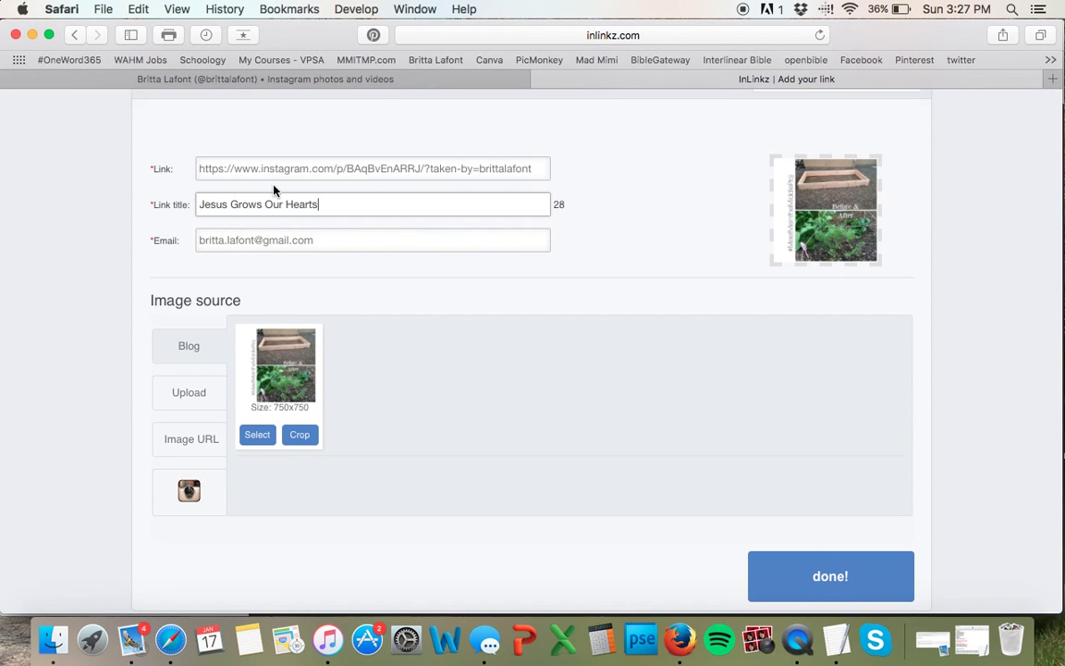
left_click_drag(265, 204, 320, 204)
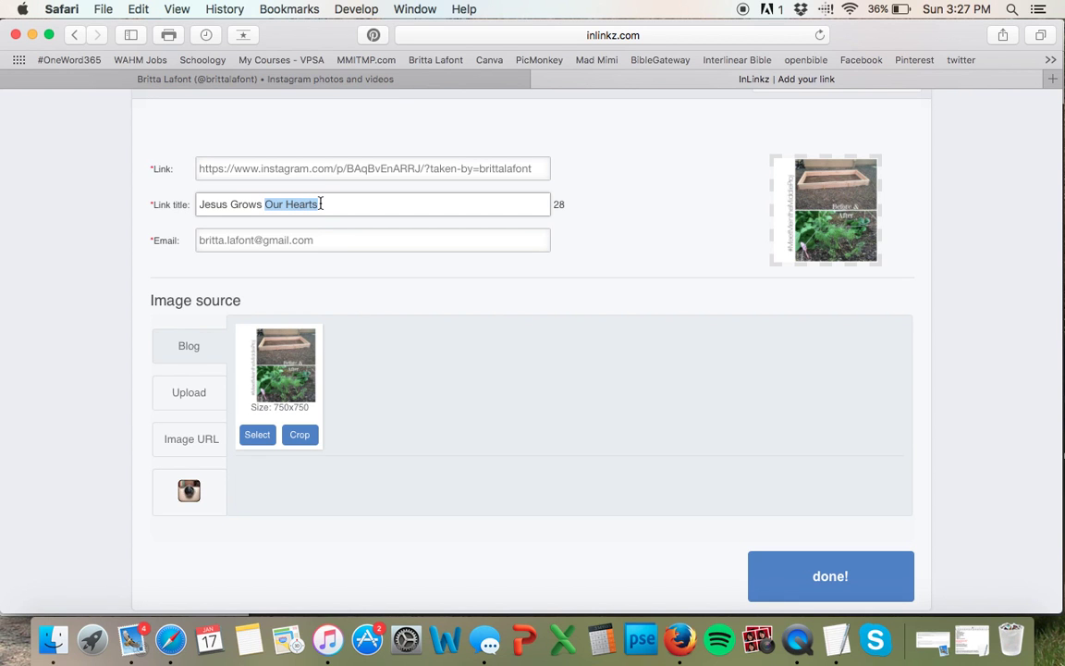
type("Us")
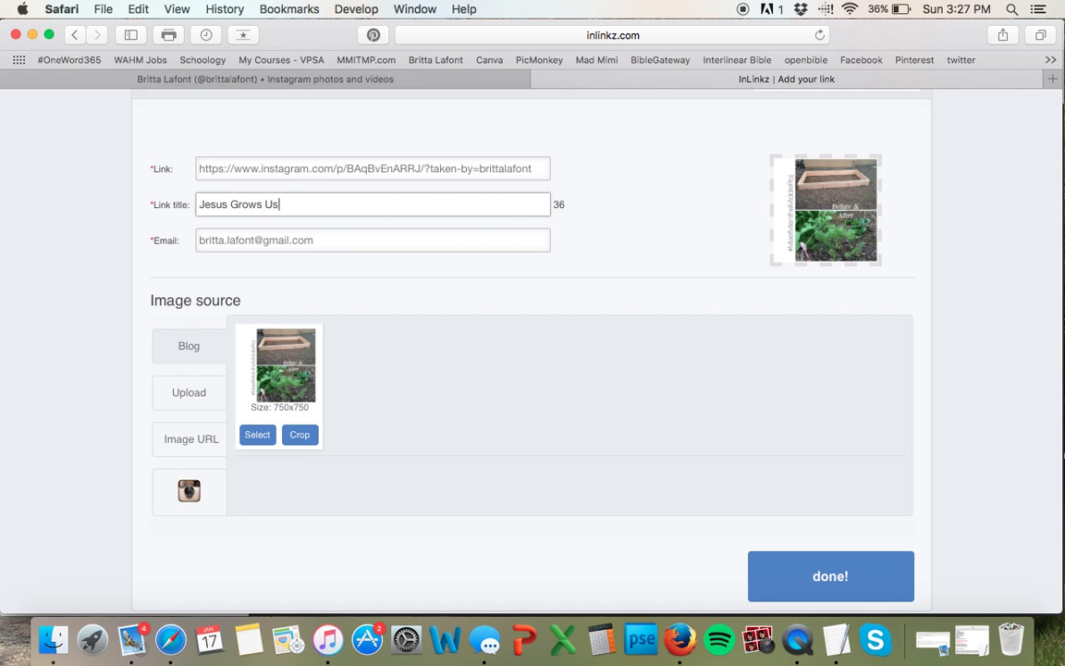
type(" Up")
scroll(717, 444, "down", 1)
- Submit the link, return to the Practice Linky page, and follow the new Jesus Grows Us Up thumbnail
left_click(831, 576)
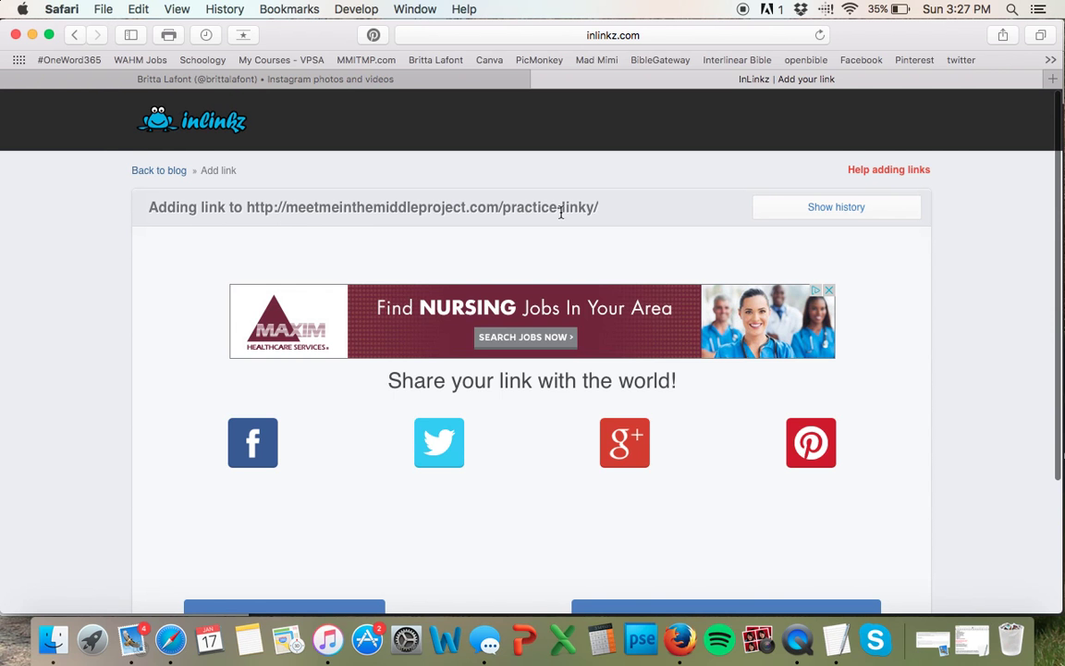
scroll(665, 185, "down", 5)
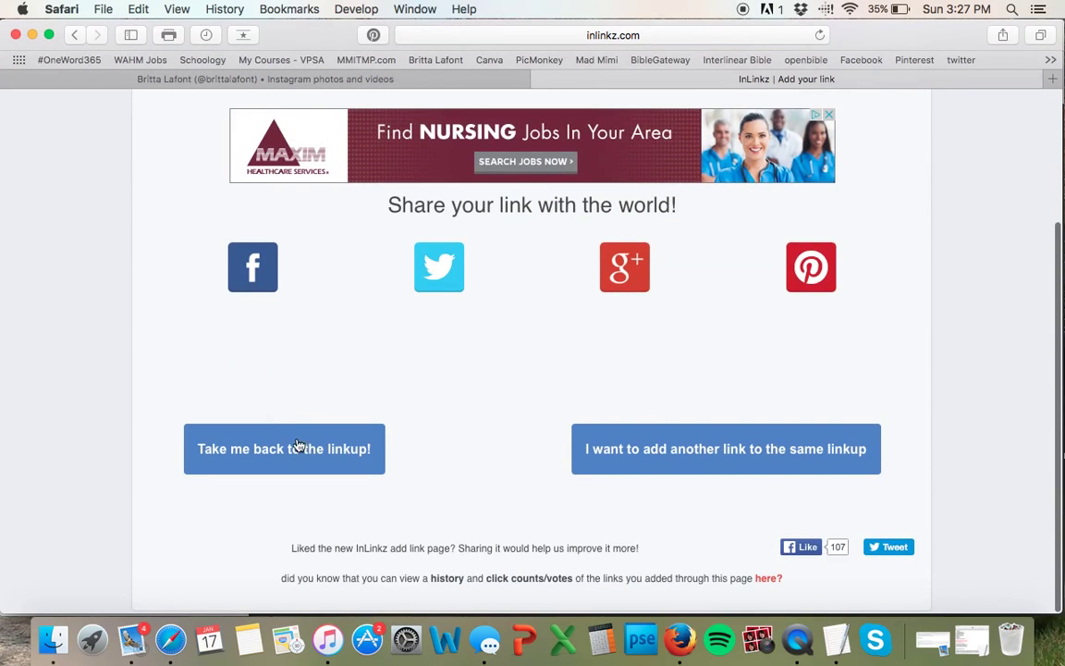
left_click(296, 460)
scroll(330, 371, "down", 15)
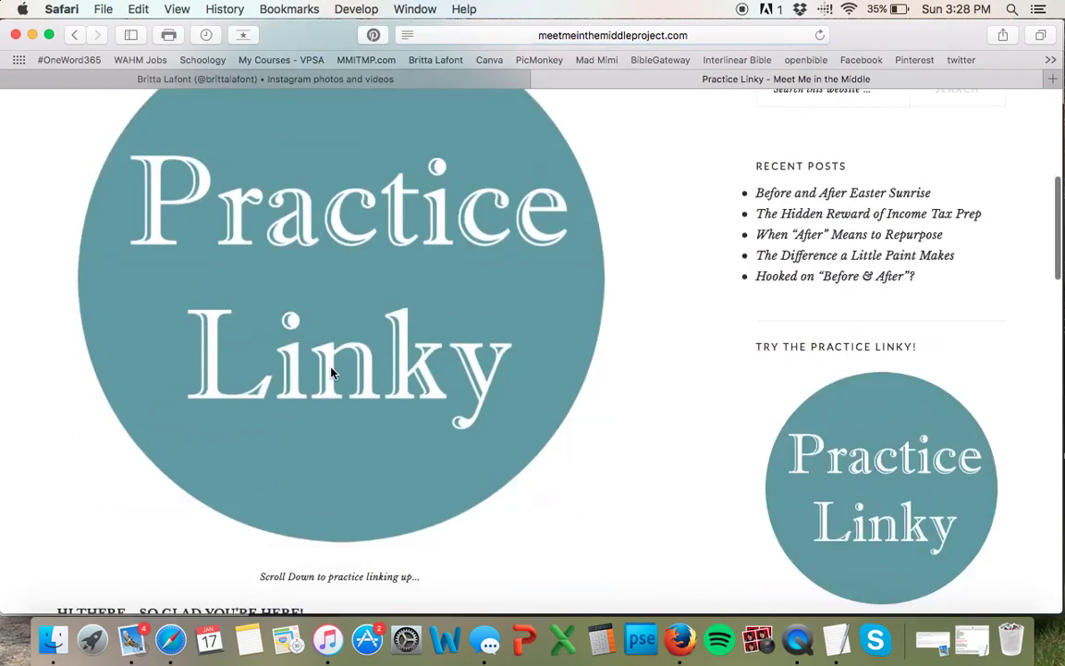
scroll(331, 371, "down", 15)
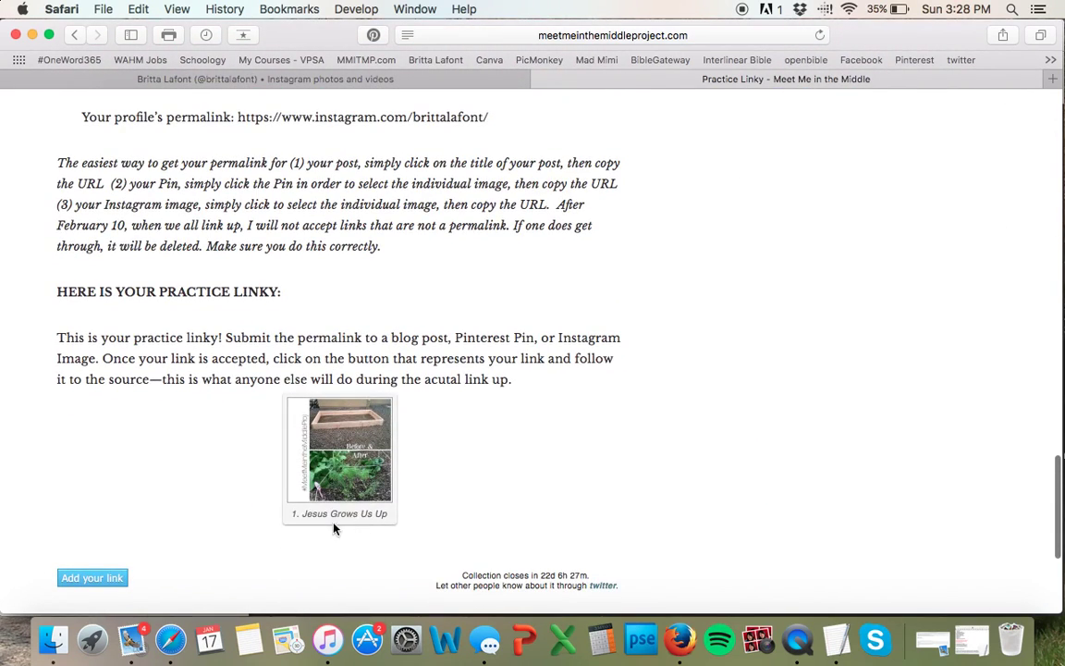
mouse_move(361, 476)
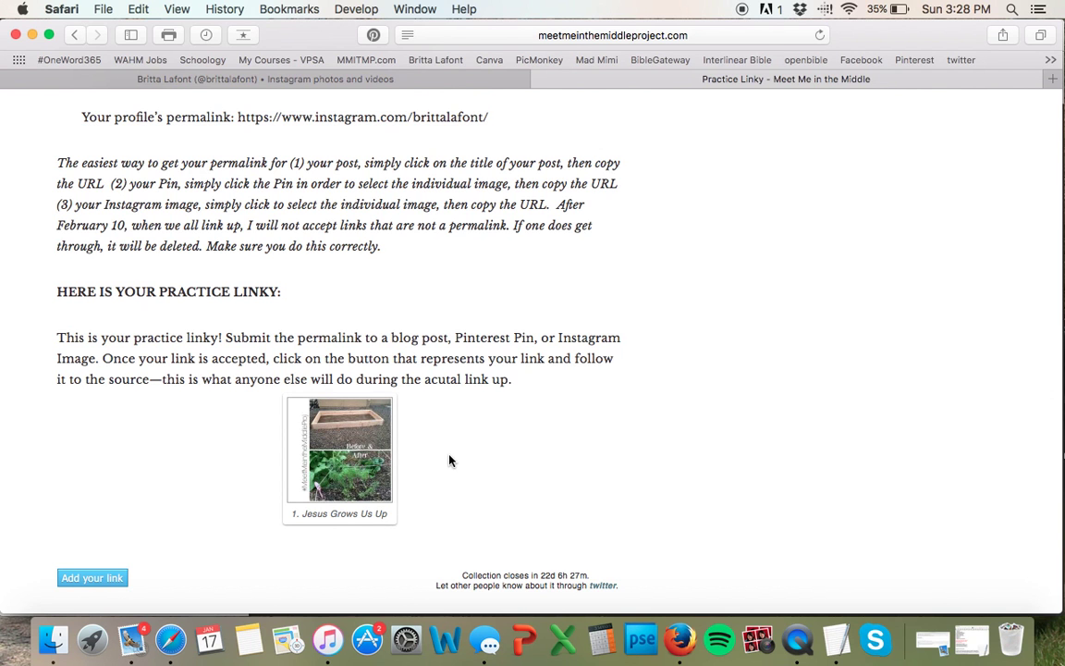
left_click(342, 437)
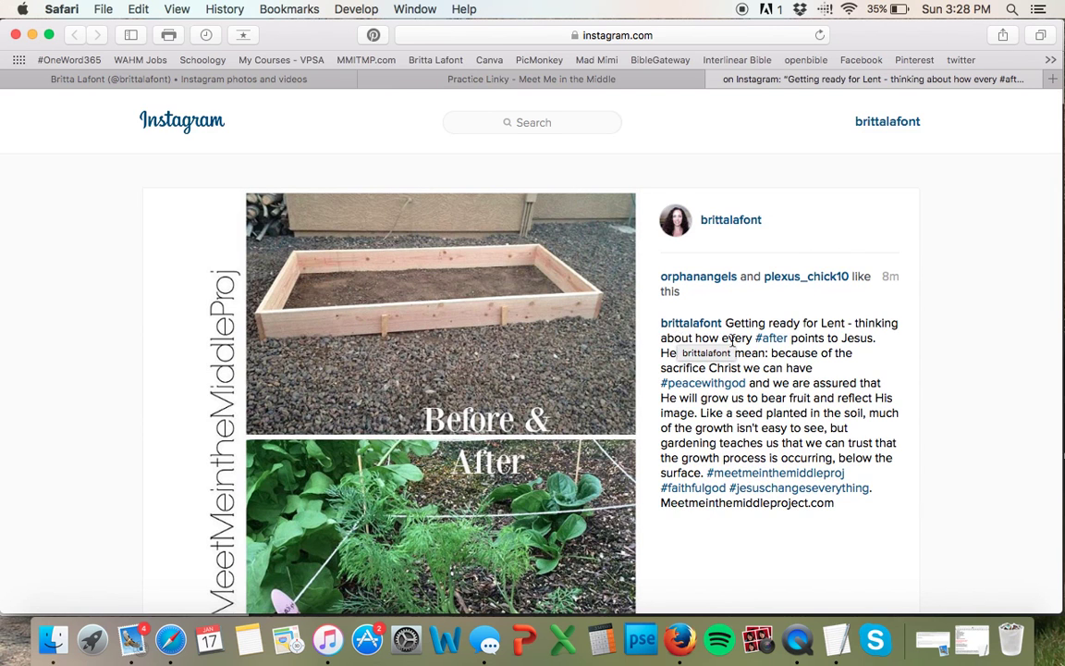
- Draft the comment 'Leaving a comment to say this is a fun project!' on the post, then delete it
scroll(678, 335, "down", 4)
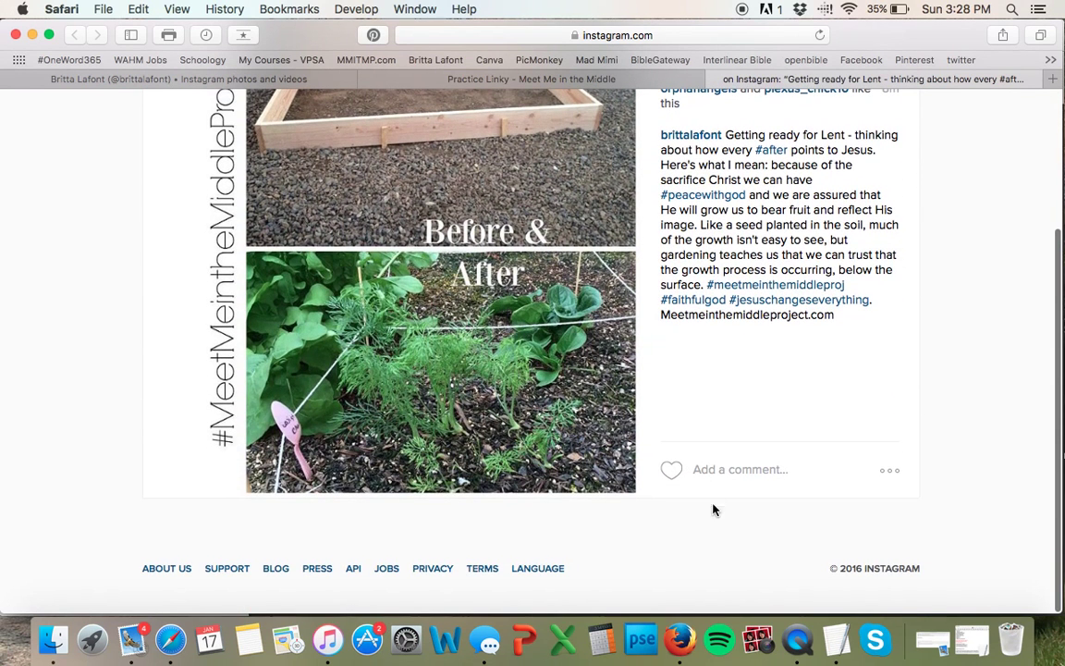
left_click(717, 472)
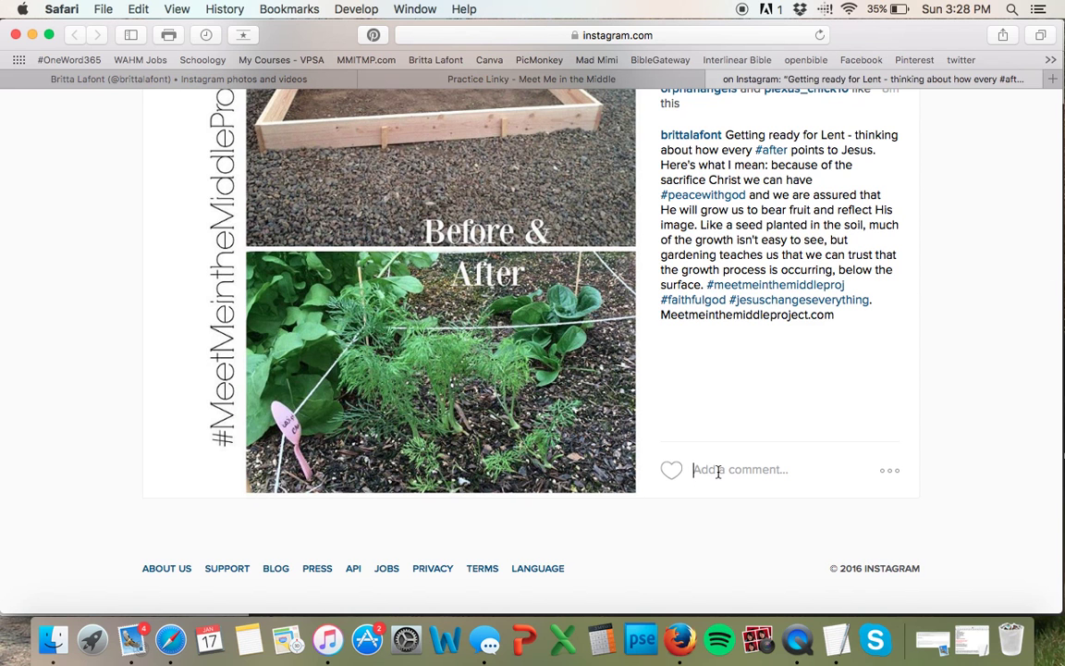
type("Leaving a cvommen")
key("BackSpace")
key("BackSpace")
key("BackSpace")
key("BackSpace")
key("BackSpace")
key("BackSpace")
type("omment to say ")
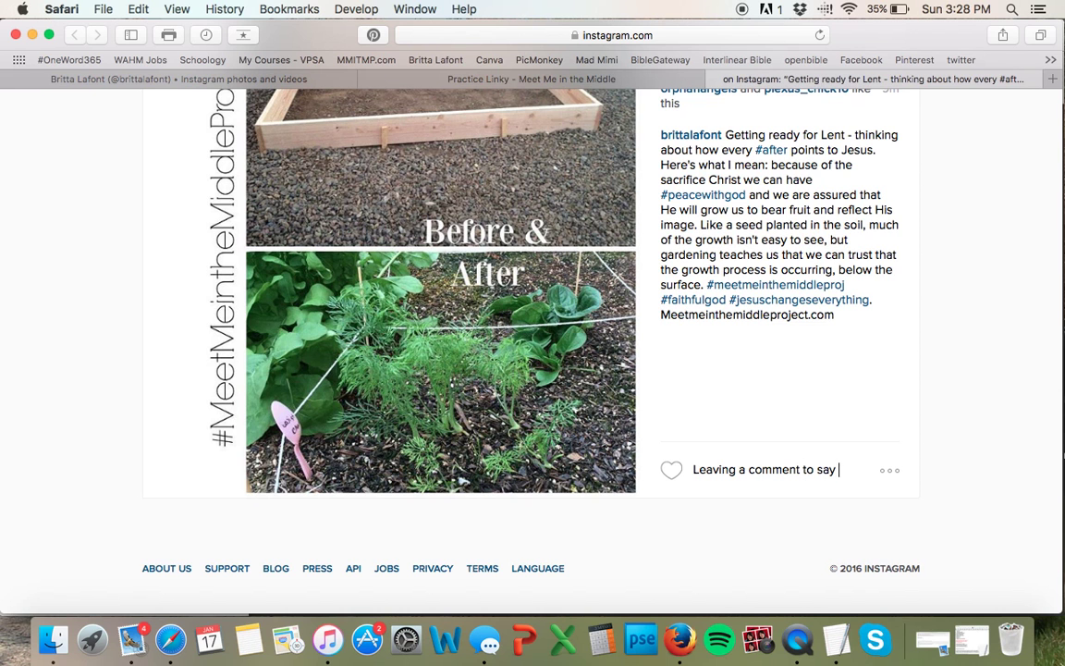
type("this is a")
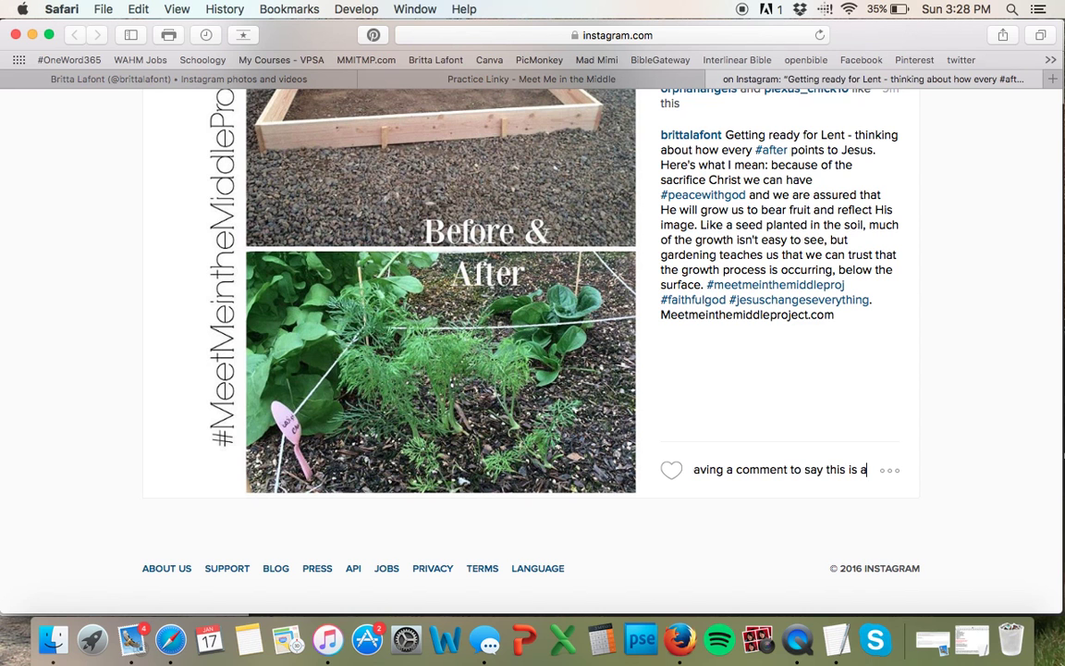
type(" fun pro")
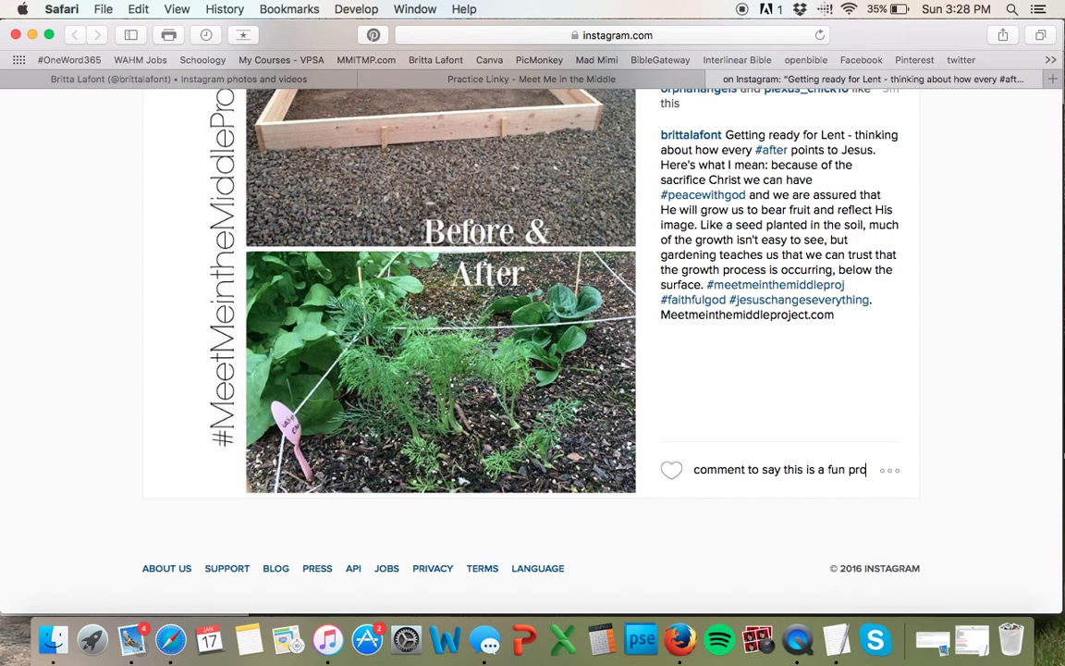
type("jecy")
key("BackSpace")
type("t!")
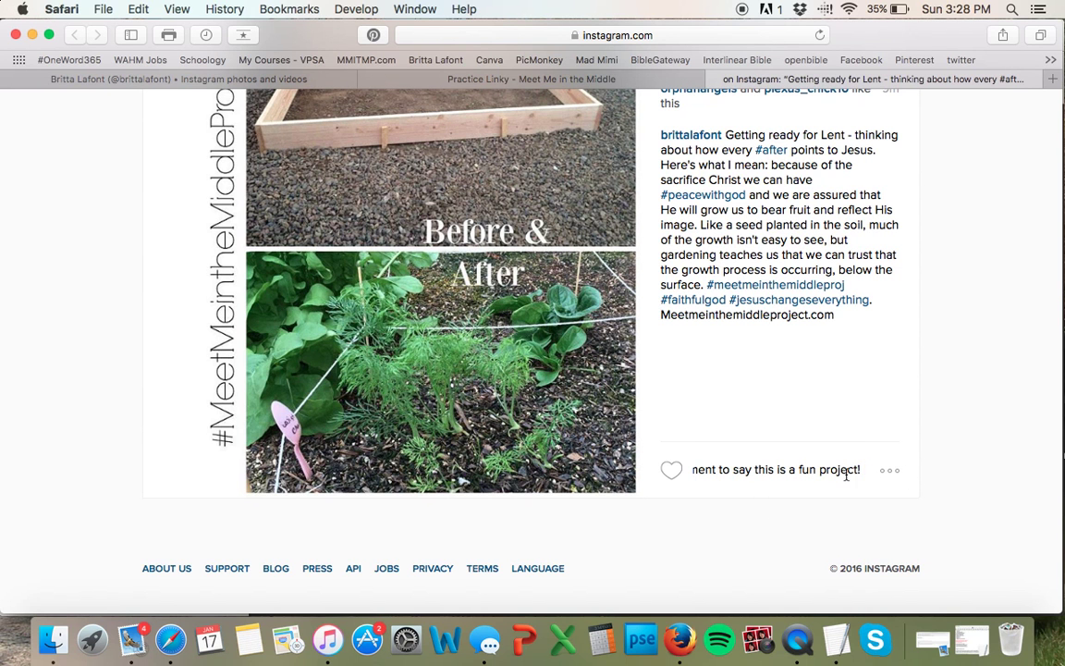
triple_click(758, 470)
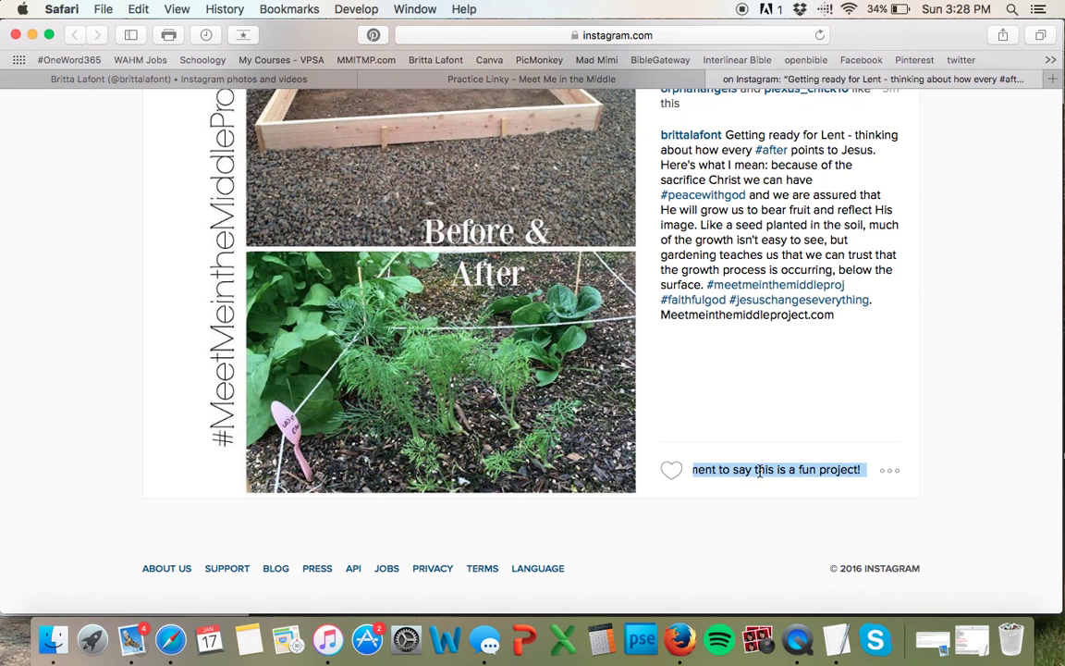
key("BackSpace")
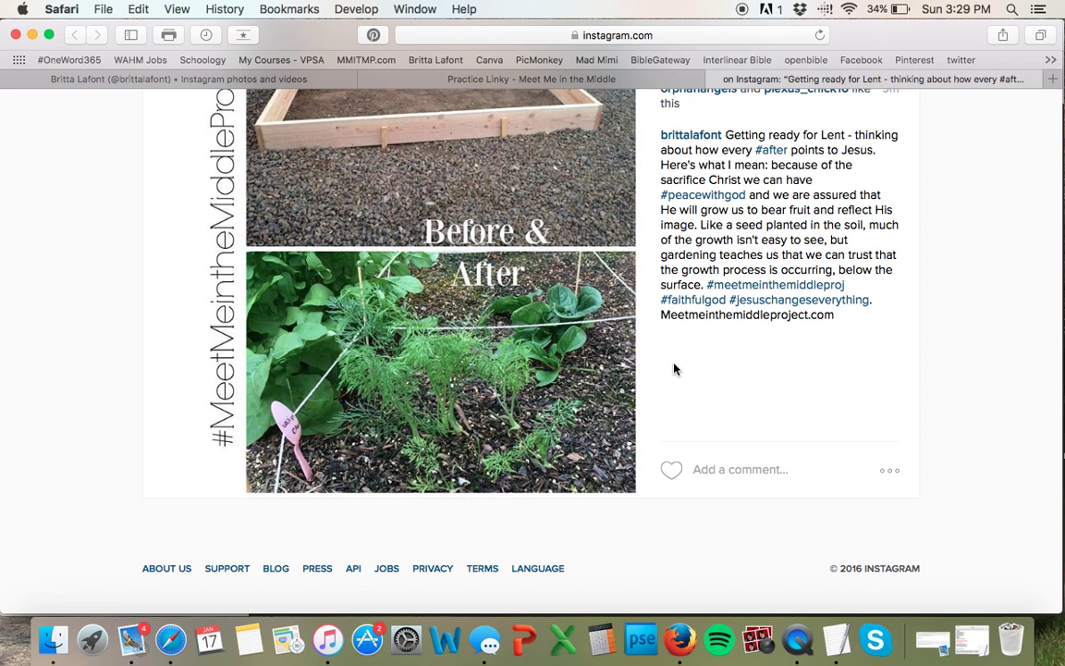
- Go back to the Practice Linky tab and step through the Join Us Email, First Name and Last Name fields
scroll(674, 369, "up", 2)
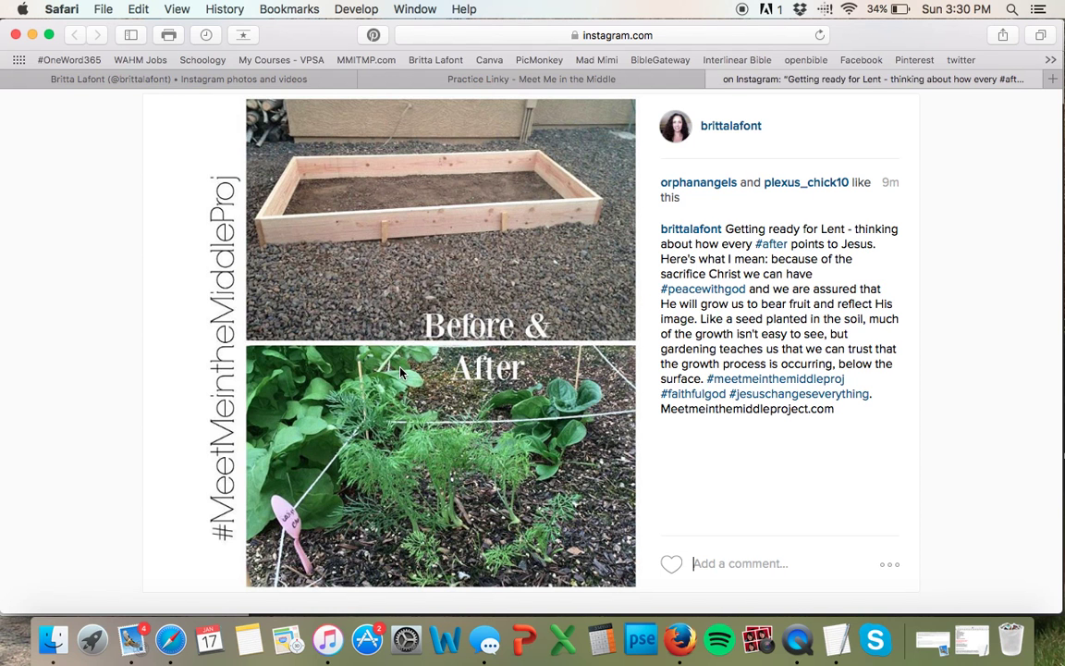
left_click(532, 79)
scroll(731, 335, "up", 15)
scroll(730, 330, "down", 2)
left_click(804, 311)
left_click(830, 400)
left_click(841, 487)
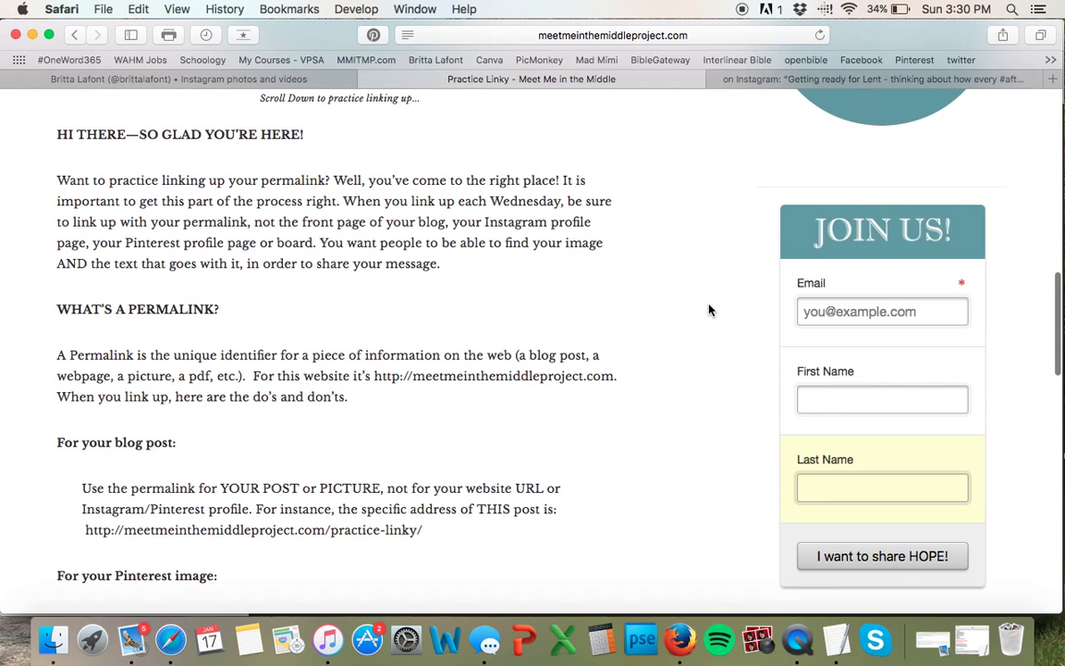
scroll(706, 308, "up", 1)
scroll(708, 310, "up", 10)
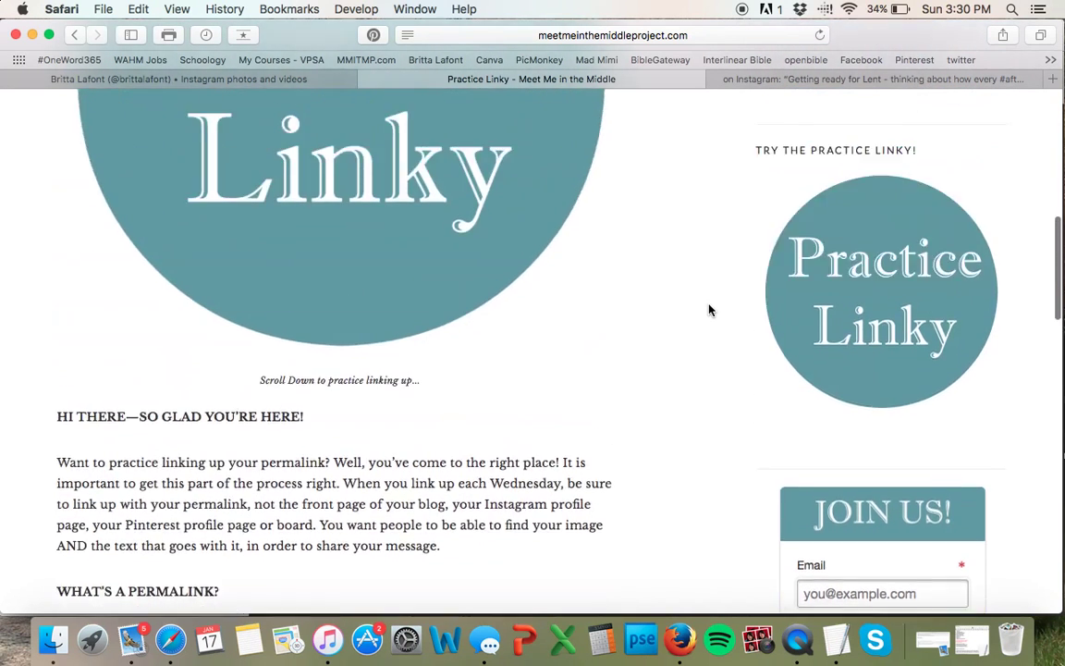
scroll(709, 310, "up", 3)
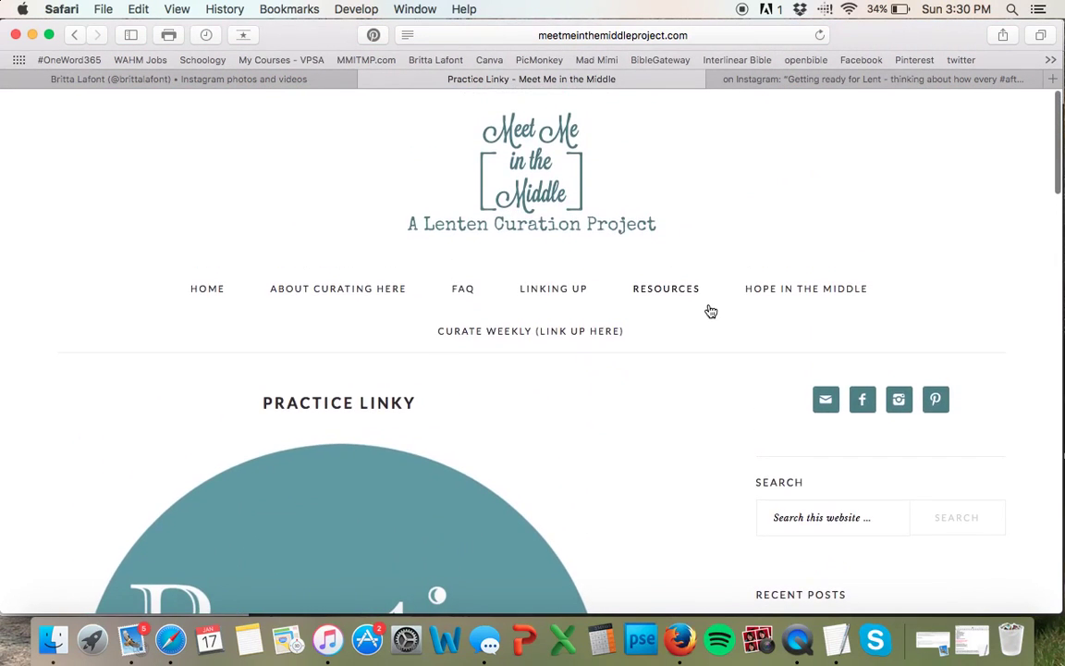
scroll(709, 310, "down", 1)
scroll(708, 310, "up", 1)
scroll(709, 310, "down", 3)
scroll(710, 311, "down", 15)
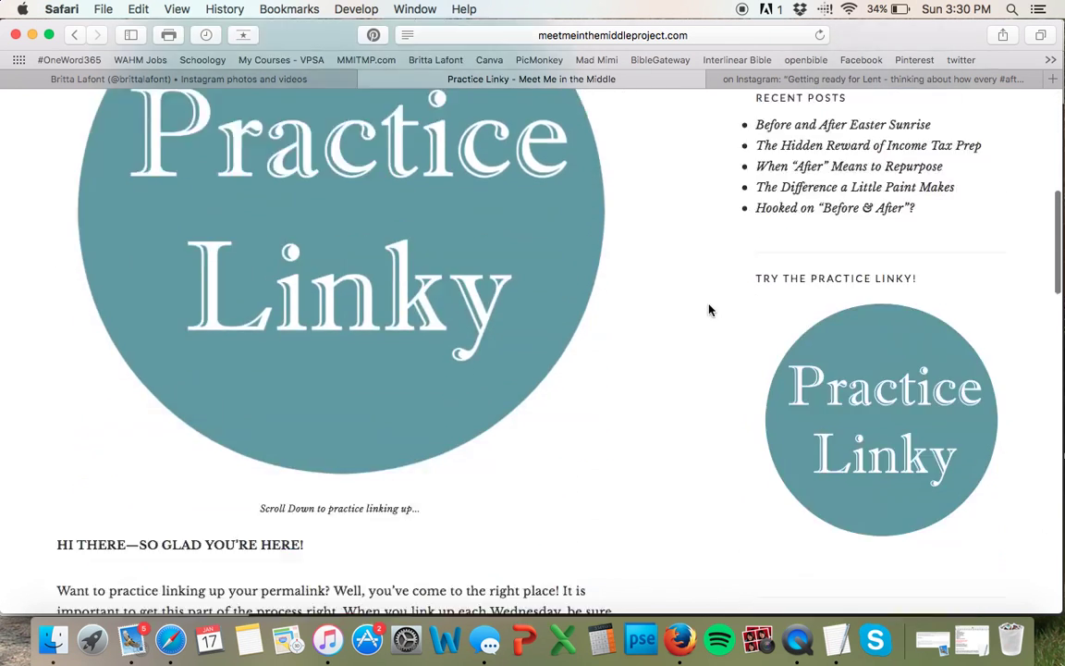
scroll(709, 310, "down", 5)
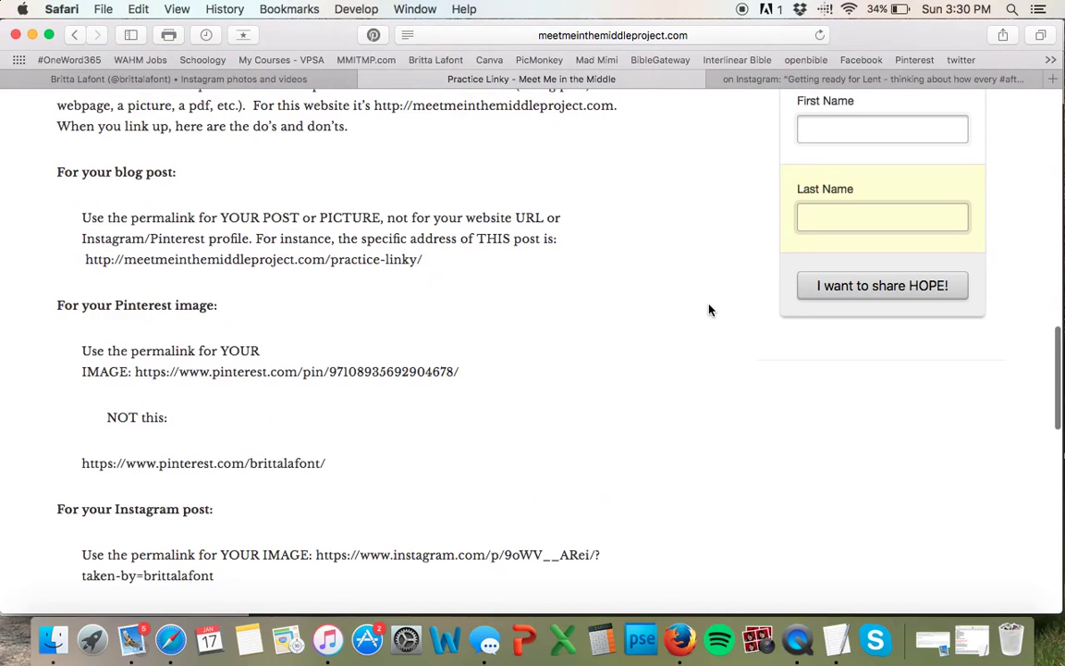
scroll(709, 310, "up", 3)
scroll(709, 310, "up", 1)
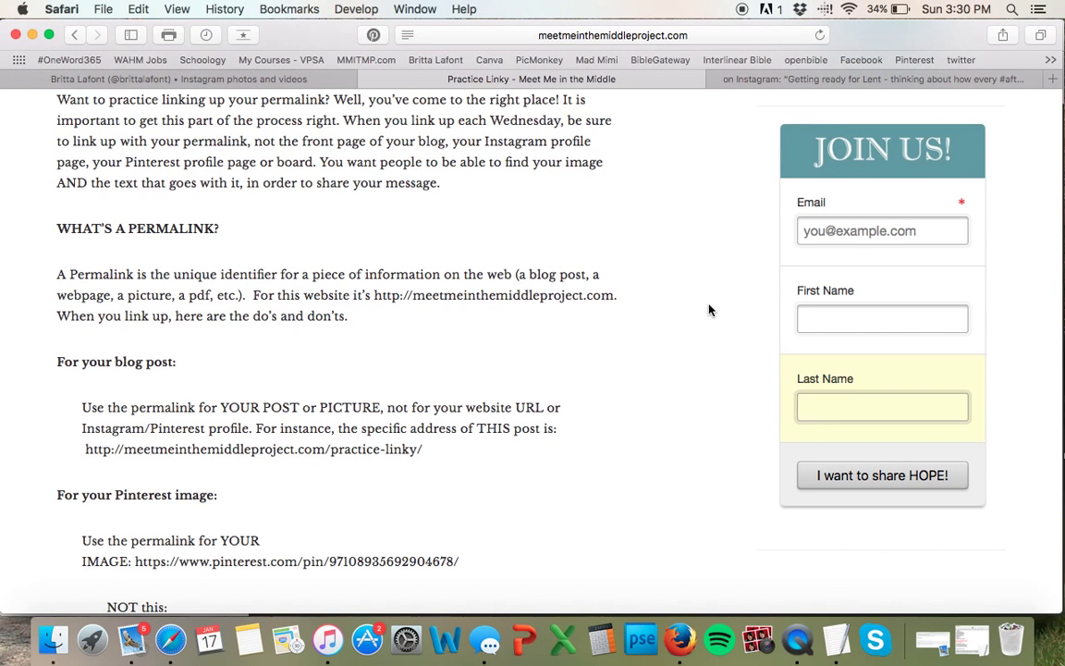
- Go back to the Instagram tab showing the garden Before & After post
left_click(739, 78)
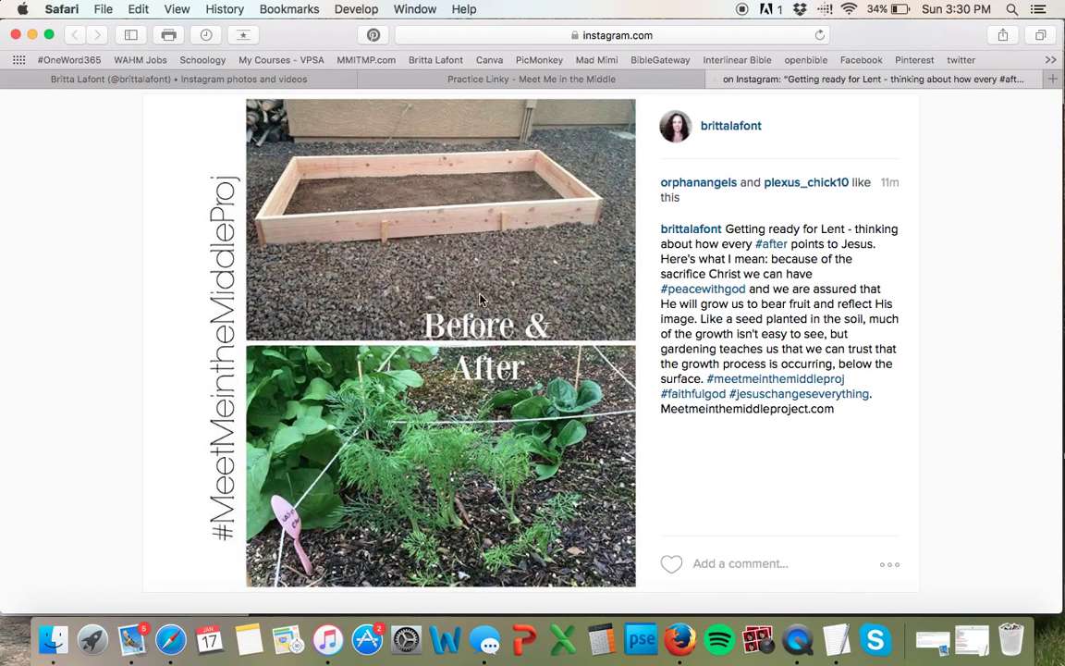